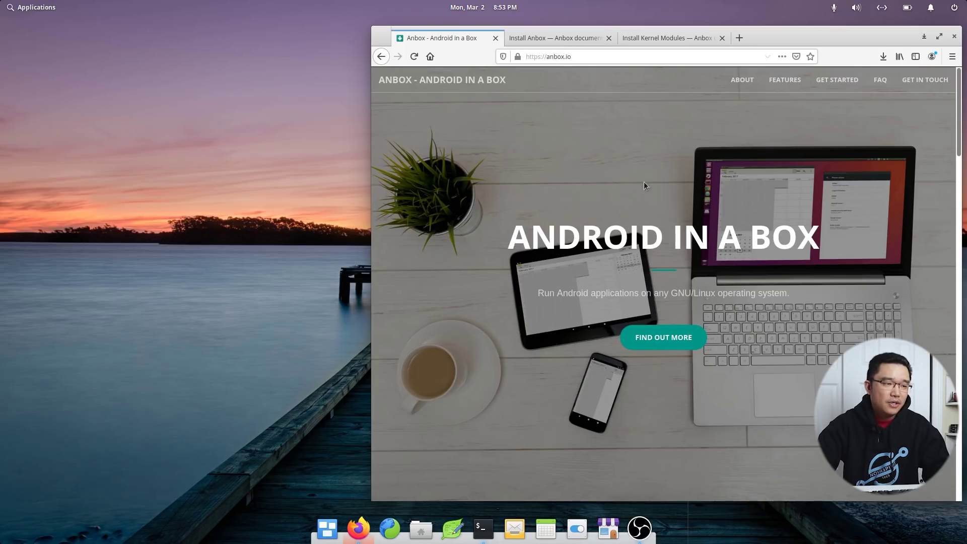
- Scroll the Anbox home page, then switch to the Install Anbox guide and scroll down
scroll(644, 185, down, 10)
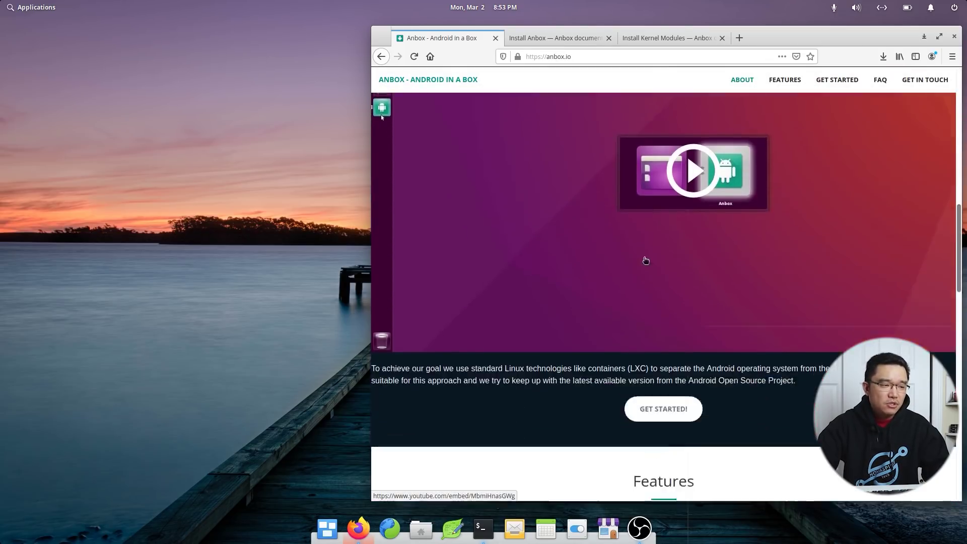
scroll(645, 260, down, 3)
scroll(552, 259, up, 10)
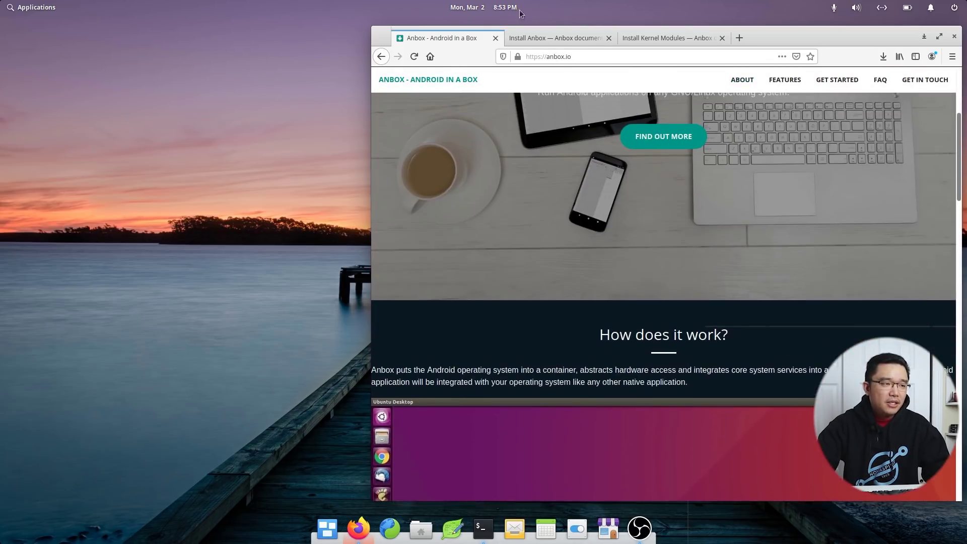
click(537, 38)
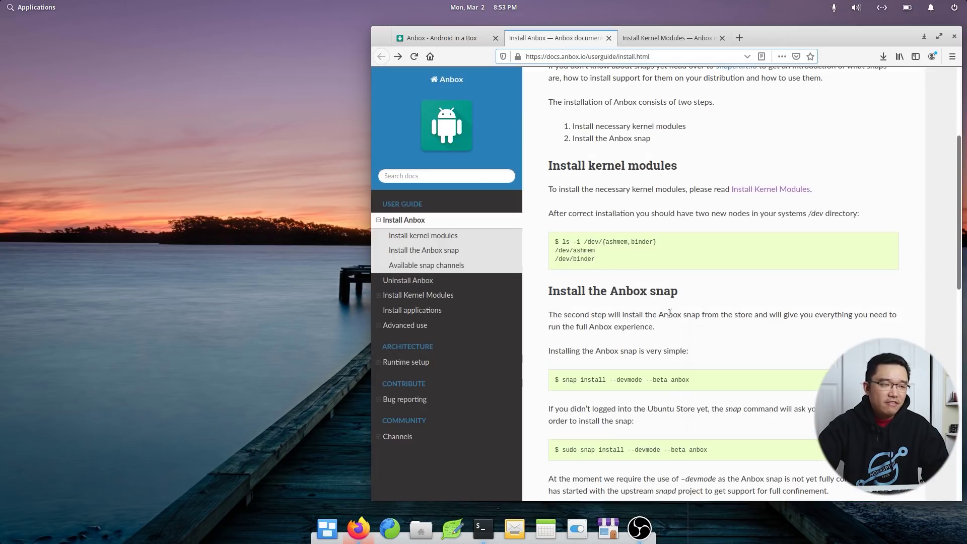
scroll(634, 277, down, 1)
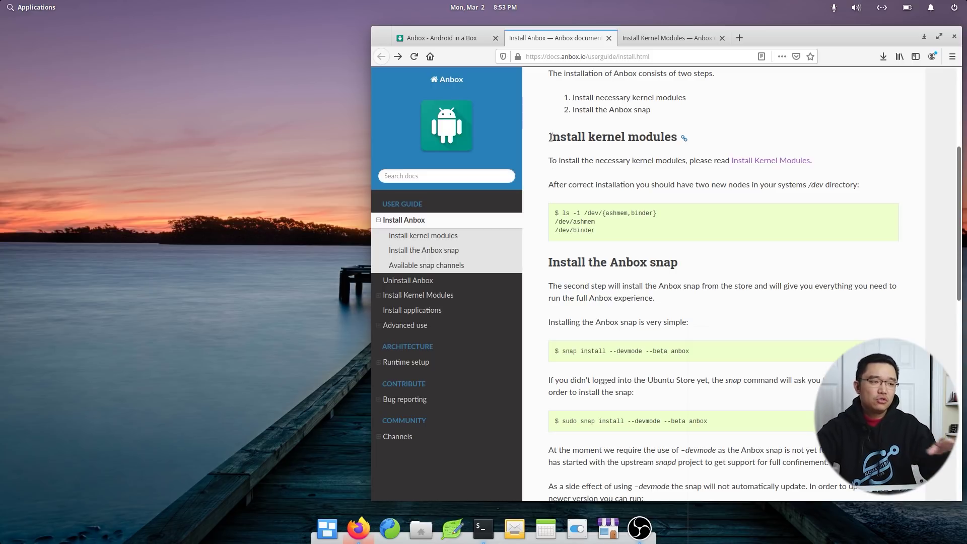
- Highlight the ls check for ashmem and binder, then open a new terminal window
drag(602, 232, 565, 208)
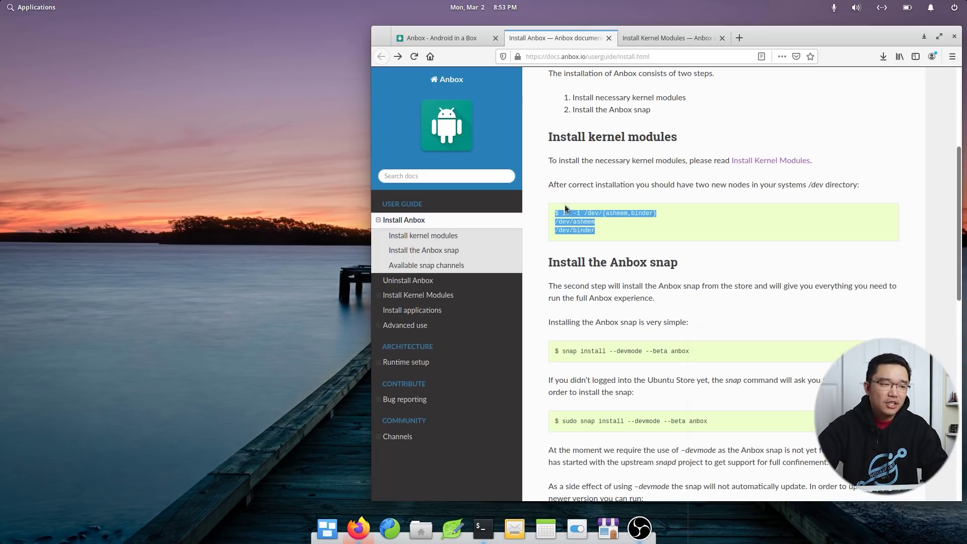
click(593, 241)
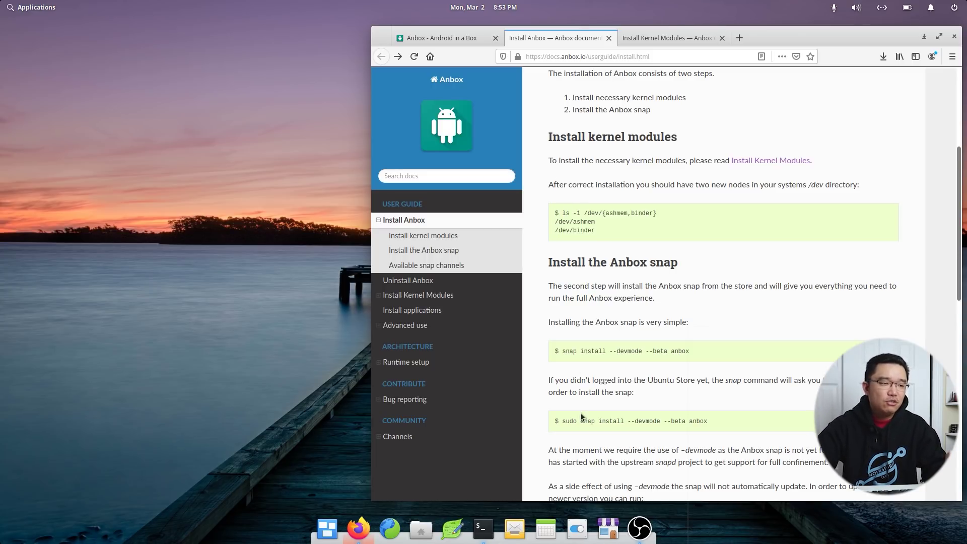
click(476, 536)
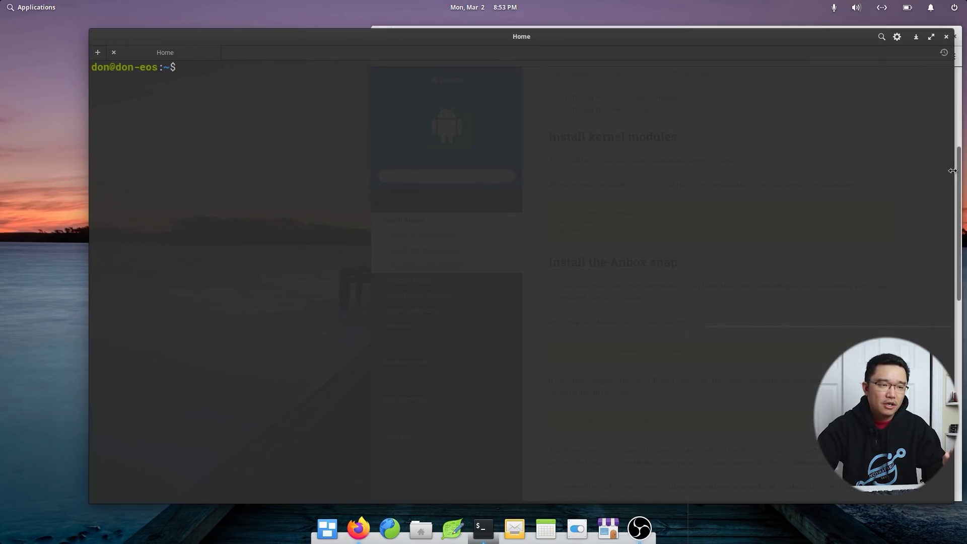
- Copy the ls -1 /dev/{ashmem,binder} check from the install guide
click(954, 173)
drag(595, 226, 565, 214)
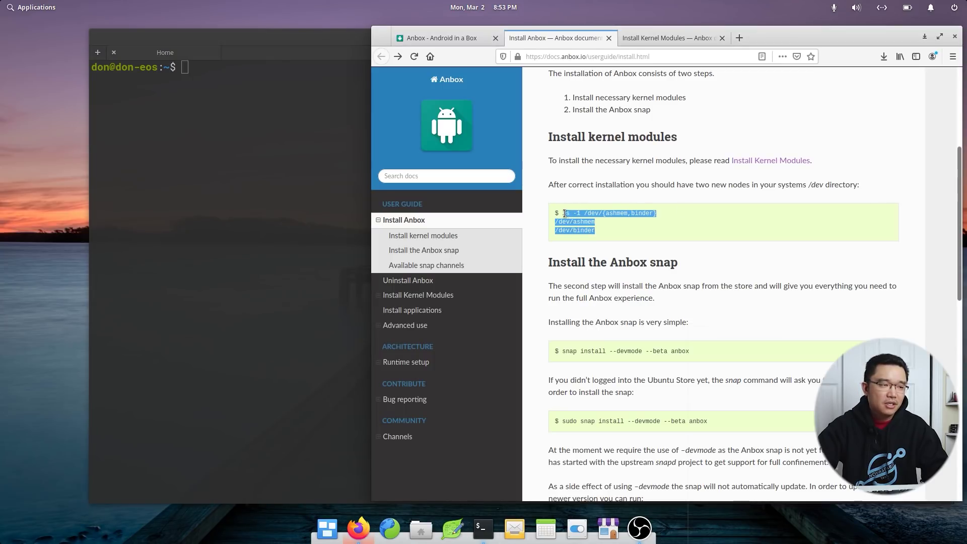
right_click(565, 213)
click(664, 214)
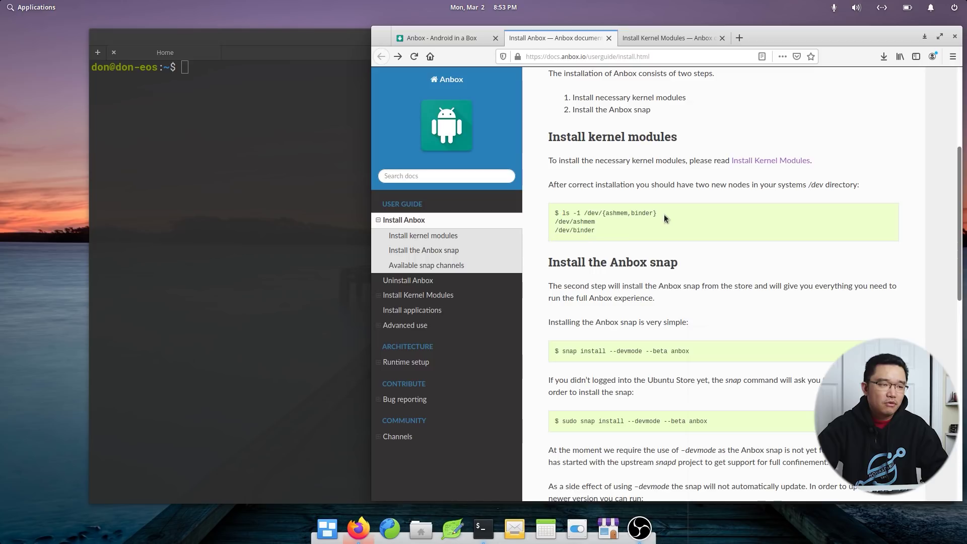
right_click(568, 214)
click(580, 221)
- Paste and run the check in Terminal, confirming /dev/ashmem and /dev/binder are missing
click(231, 147)
right_click(233, 153)
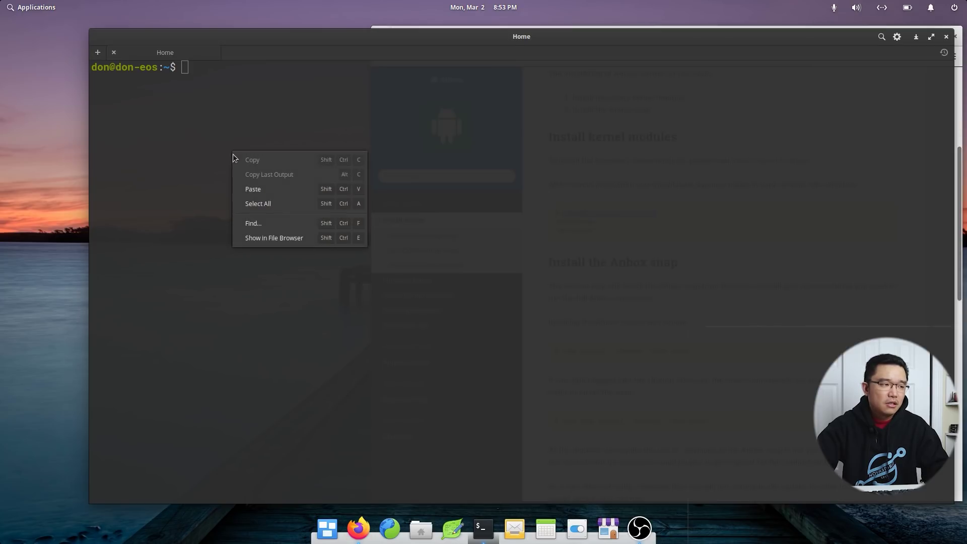
click(253, 189)
key(Return)
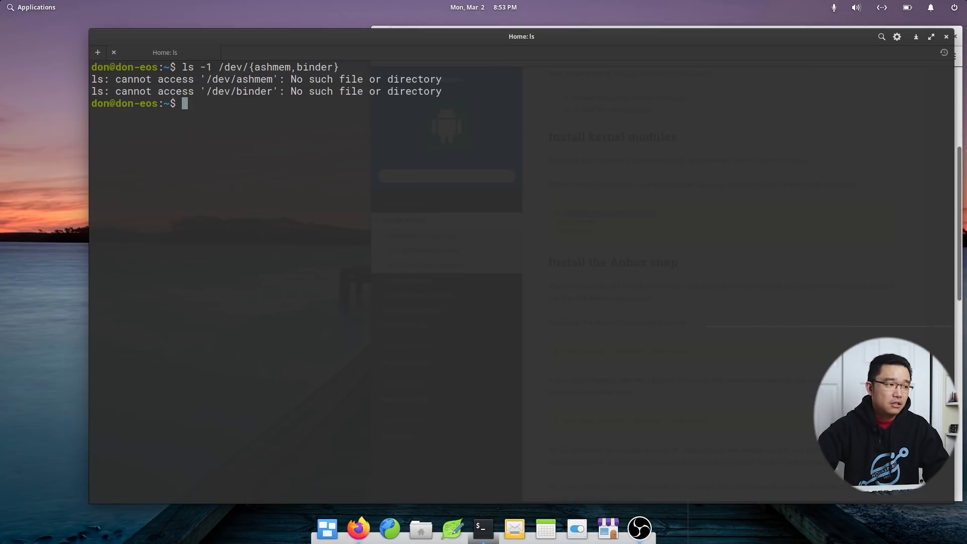
drag(278, 92, 207, 95)
click(270, 87)
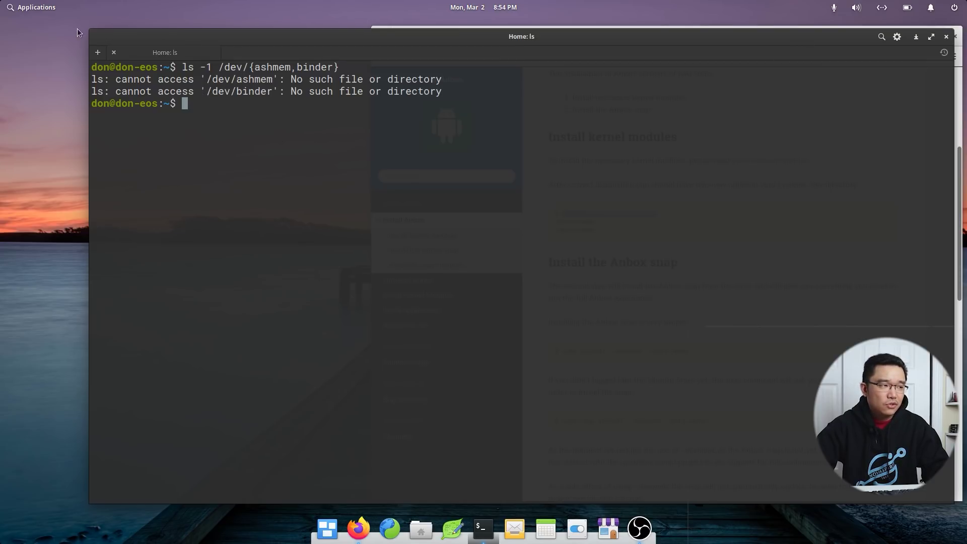
drag(91, 30, 186, 61)
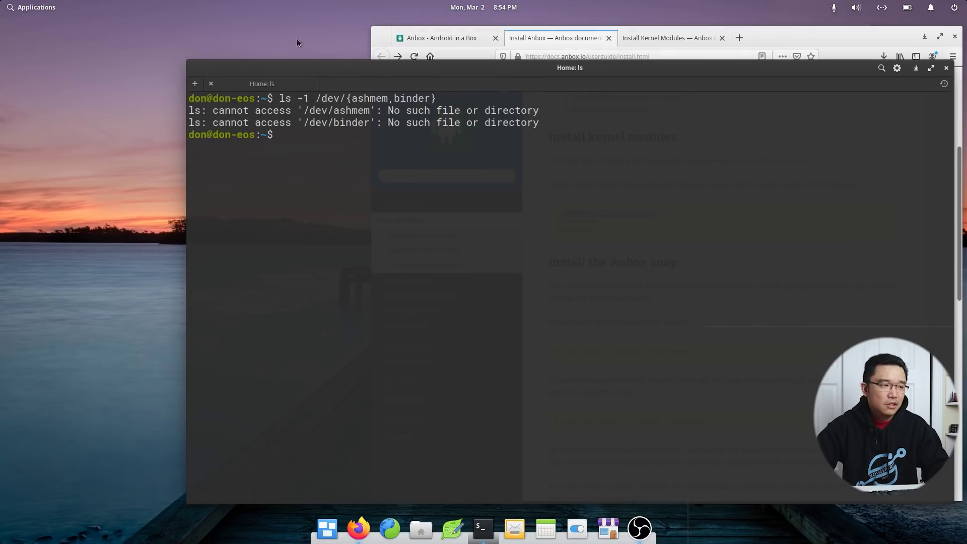
click(577, 44)
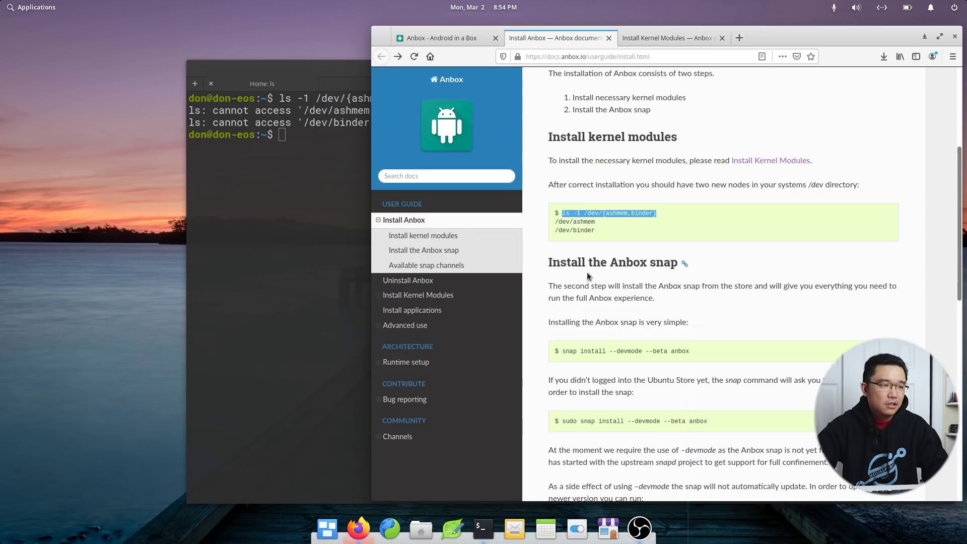
- Add the anbox-support PPA with sudo add-apt-repository, entering the administrator password and confirming
click(784, 161)
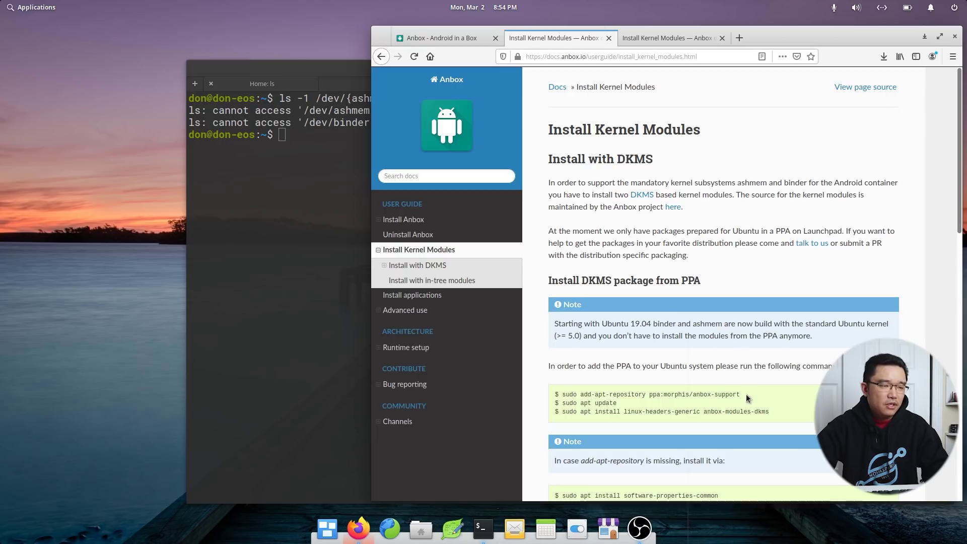
drag(746, 394, 562, 394)
right_click(563, 394)
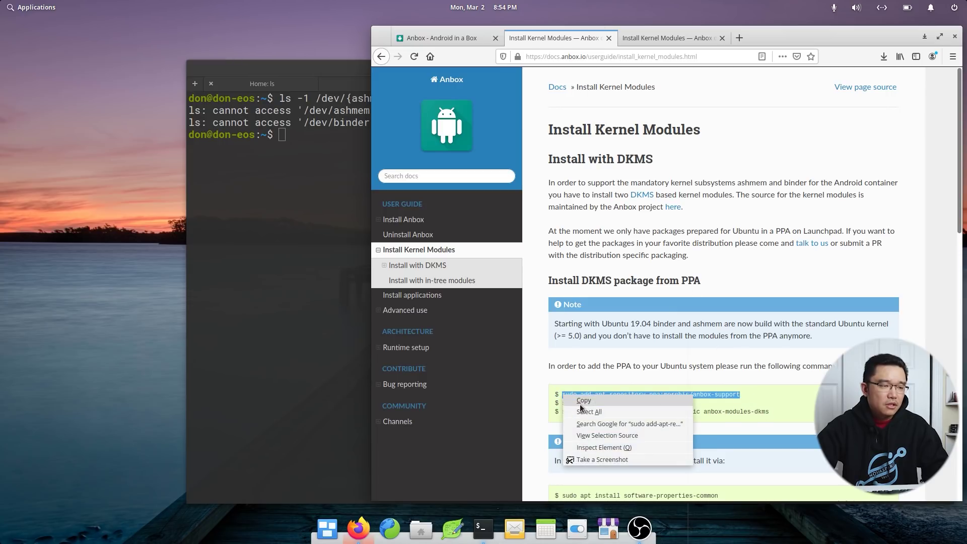
click(580, 404)
click(296, 256)
key(ctrl+shift+v)
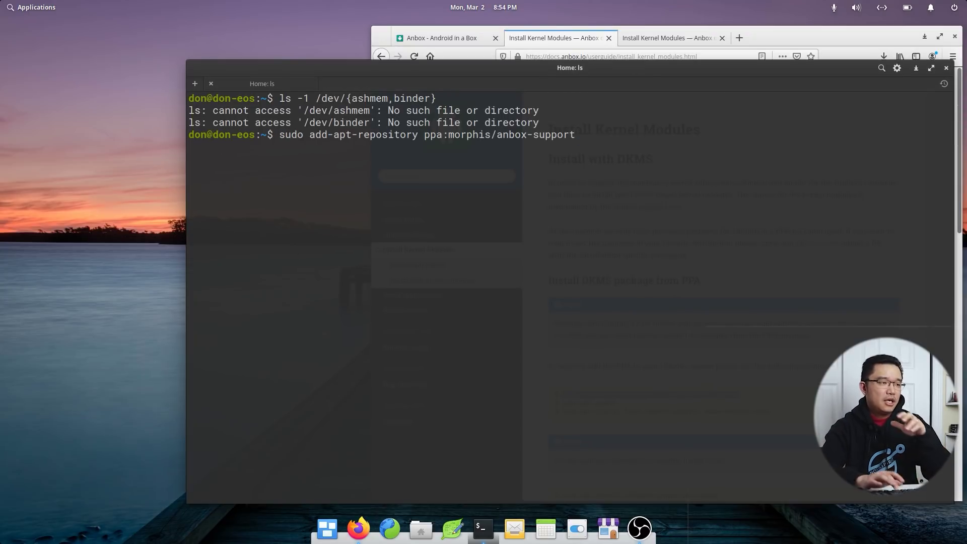
key(Return)
text(*****)
key(Return)
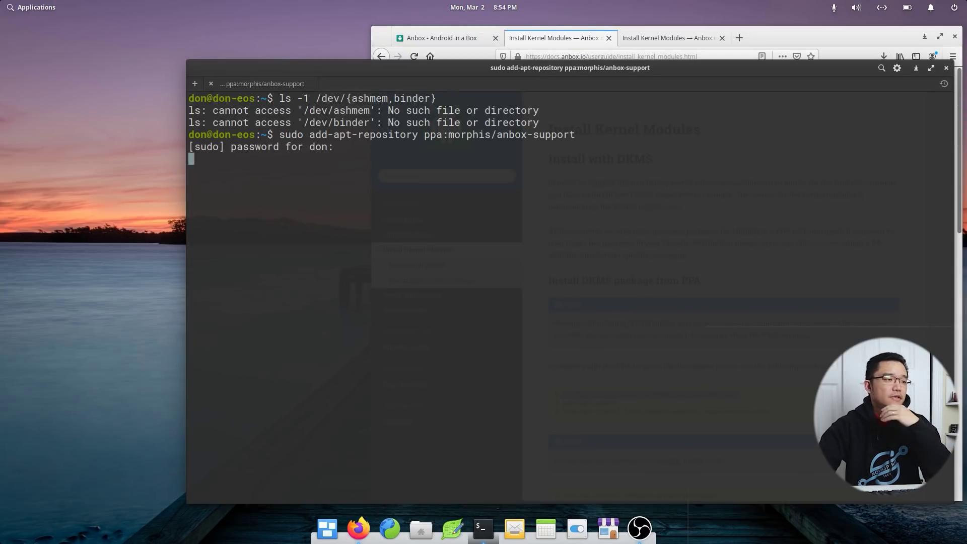
key(Return)
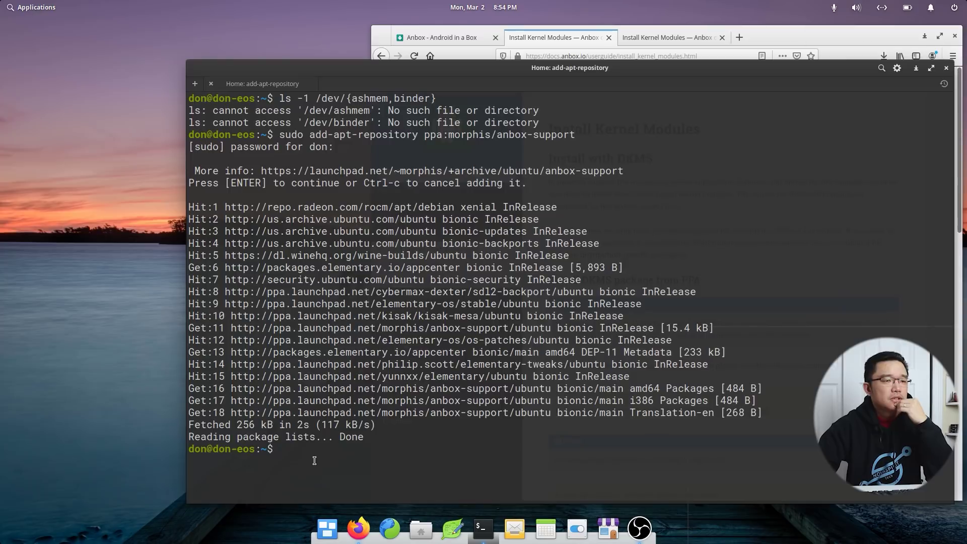
- Install linux-headers-generic and anbox-modules-dkms with sudo apt install, answering y
key(alt+Tab)
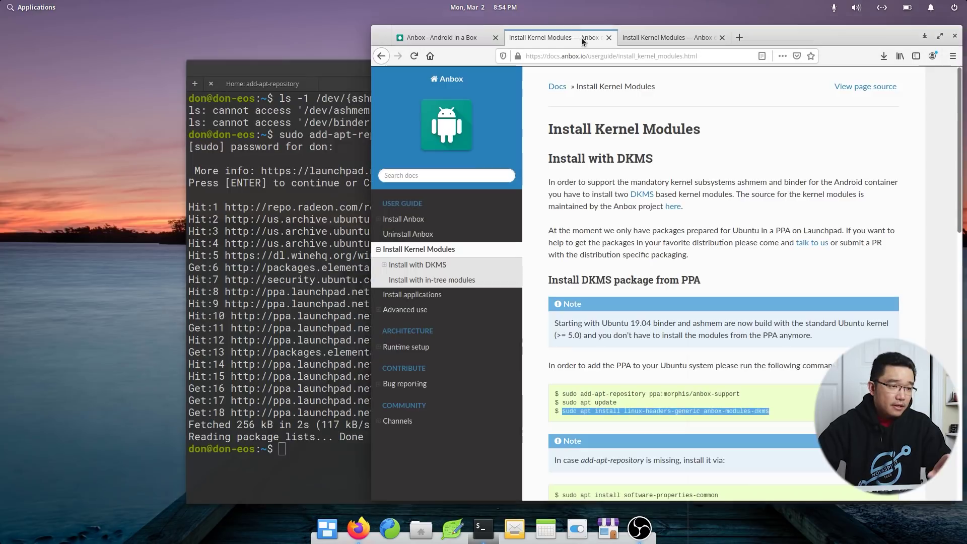
triple_click(741, 411)
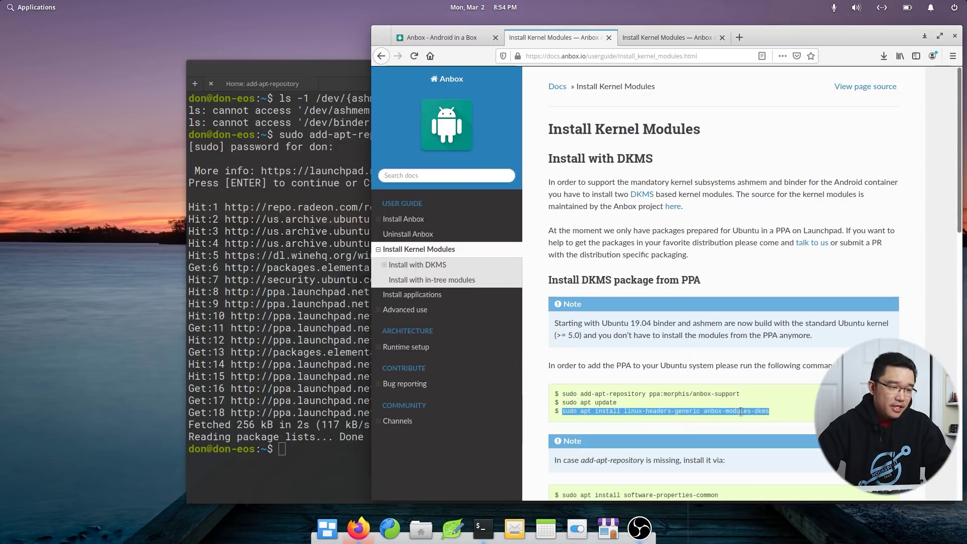
click(660, 411)
drag(663, 413, 563, 411)
click(711, 415)
right_click(563, 411)
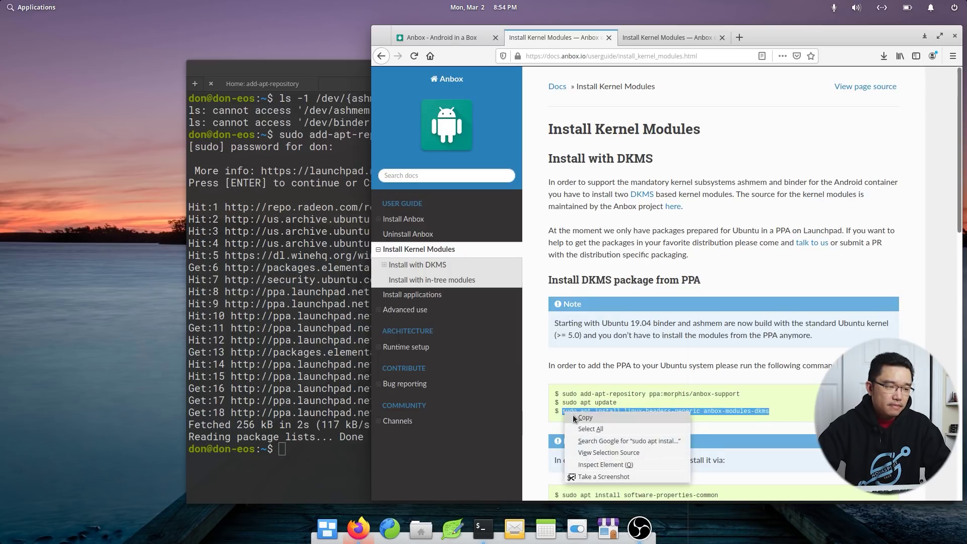
click(573, 416)
right_click(315, 464)
click(331, 415)
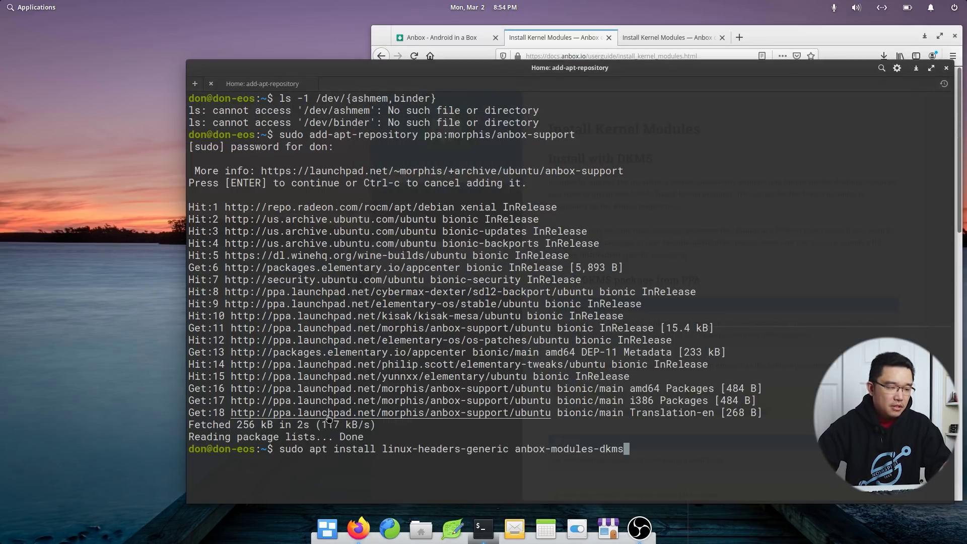
key(Return)
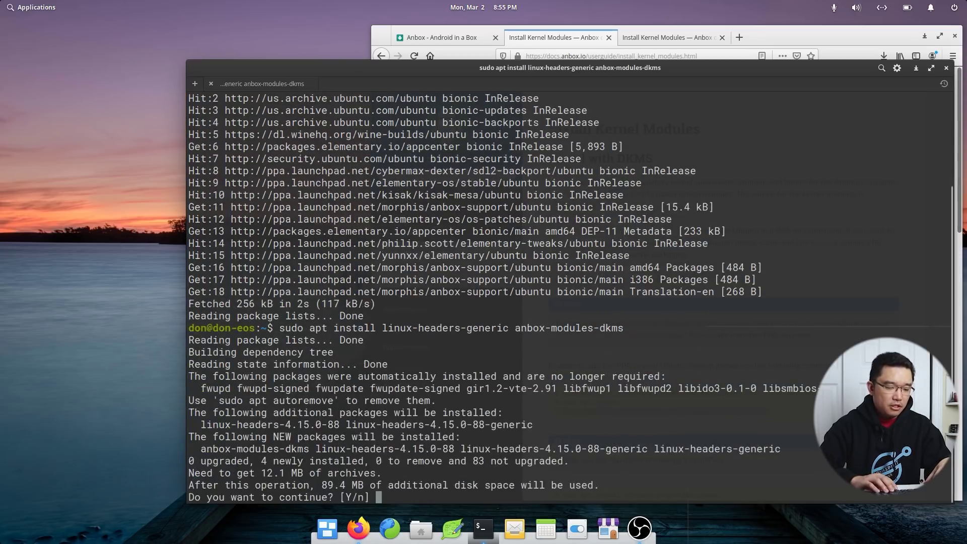
text(y)
key(Return)
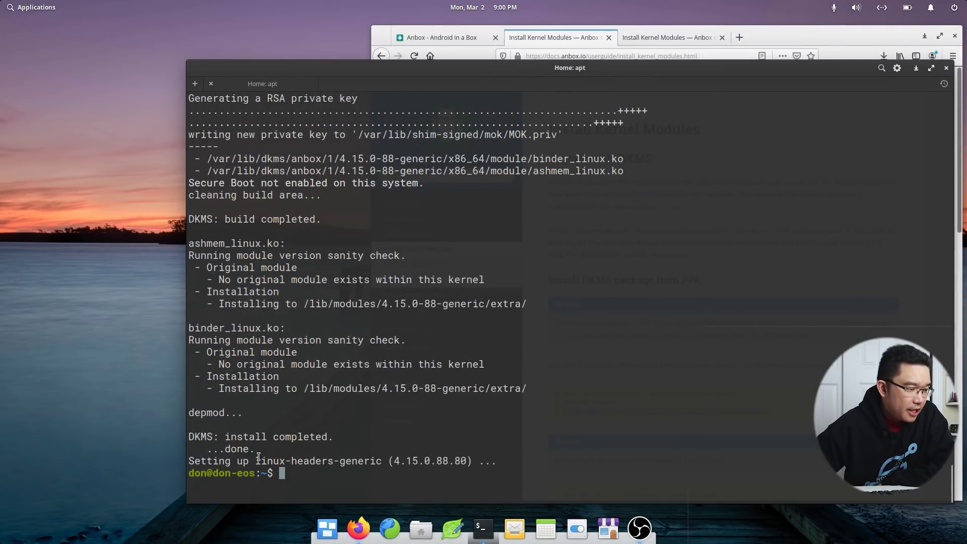
- Scroll the Install Kernel Modules page down to the modprobe and /dev check sections
click(574, 35)
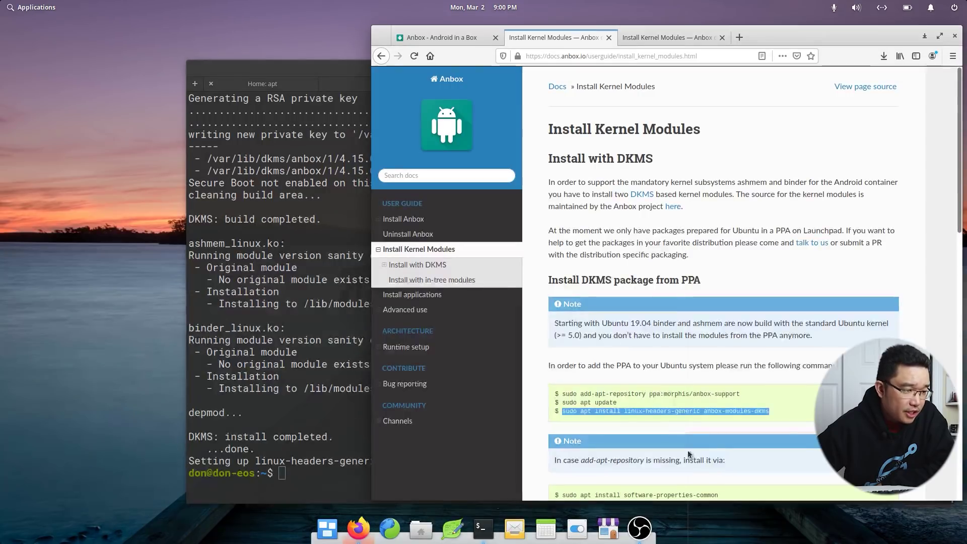
scroll(688, 448, down, 3)
scroll(686, 449, down, 5)
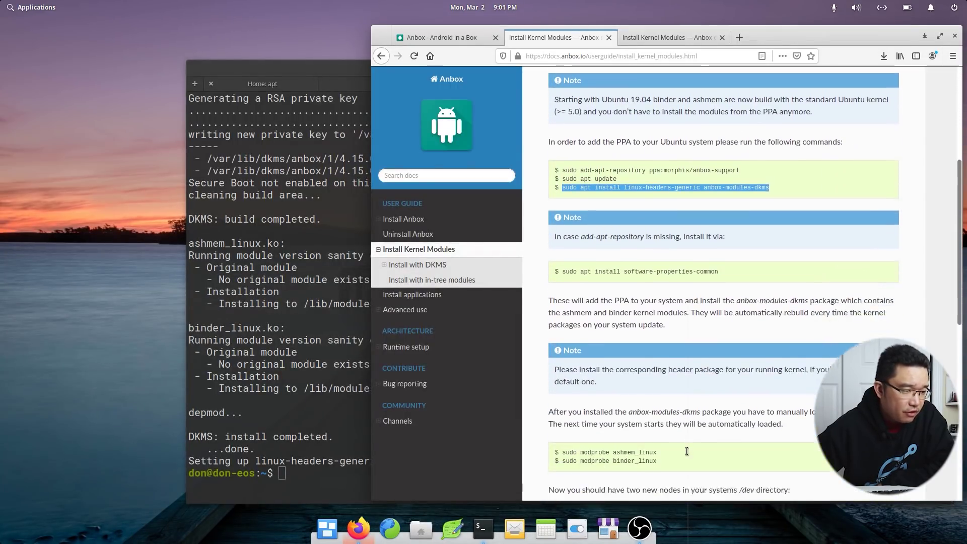
scroll(685, 452, down, 1)
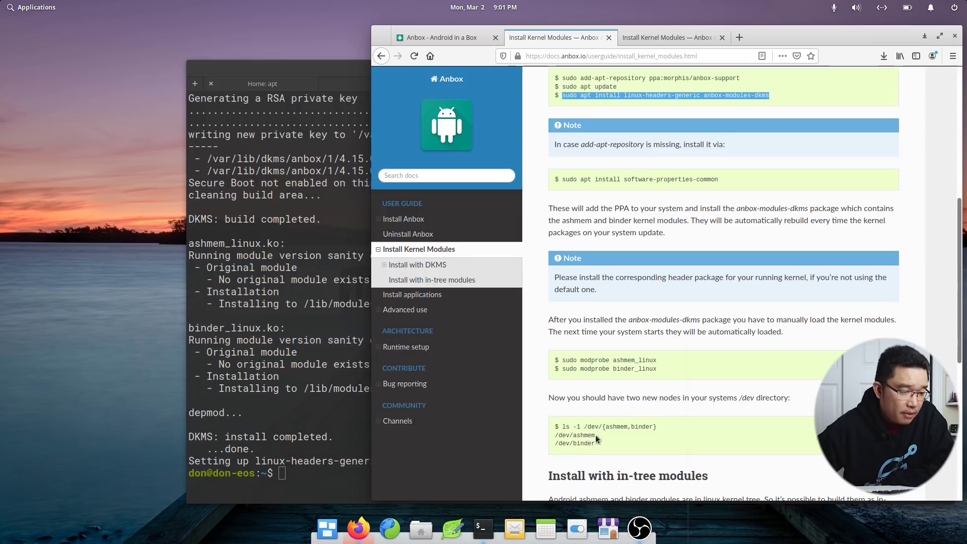
scroll(602, 449, down, 3)
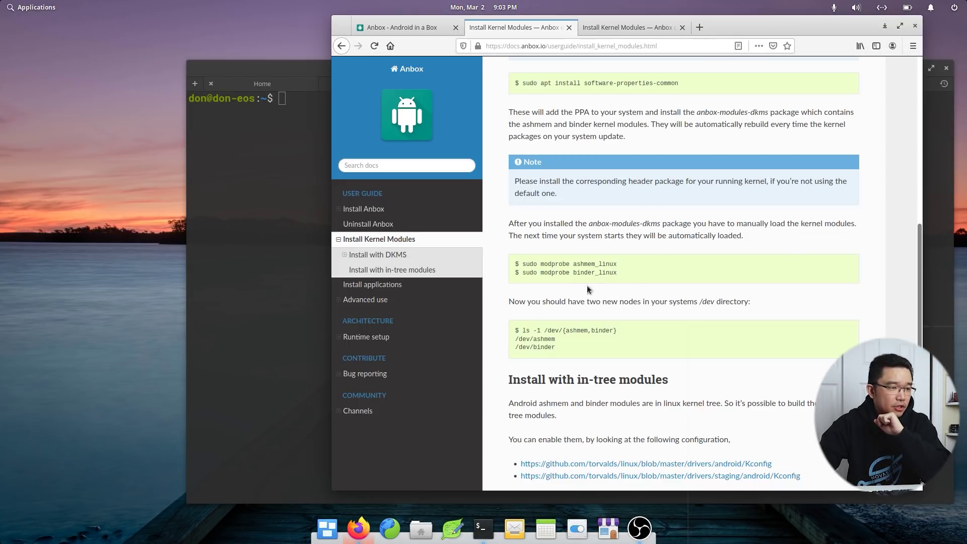
- Rerun ls -1 /dev/{ashmem,binder}: /dev/ashmem now exists, /dev/binder still missing
drag(625, 328, 522, 330)
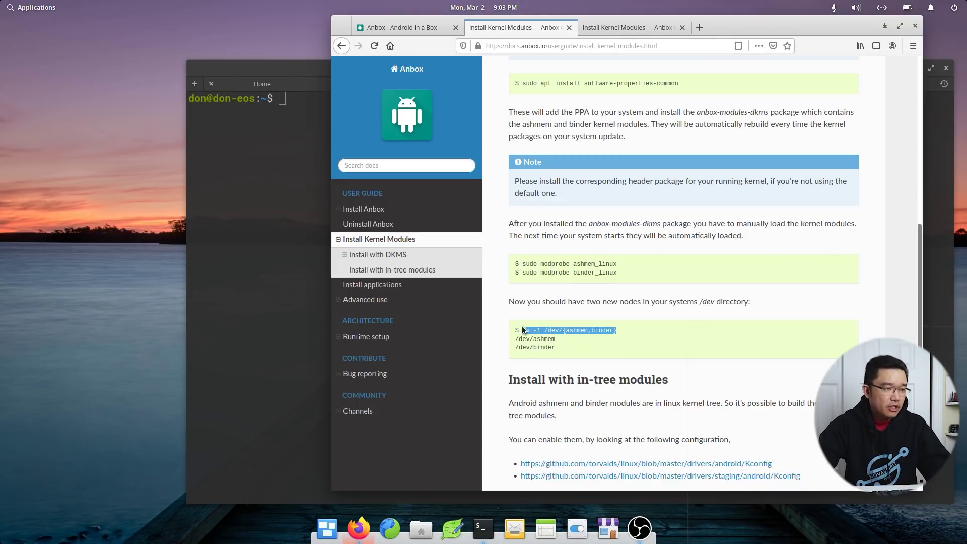
right_click(522, 331)
click(539, 343)
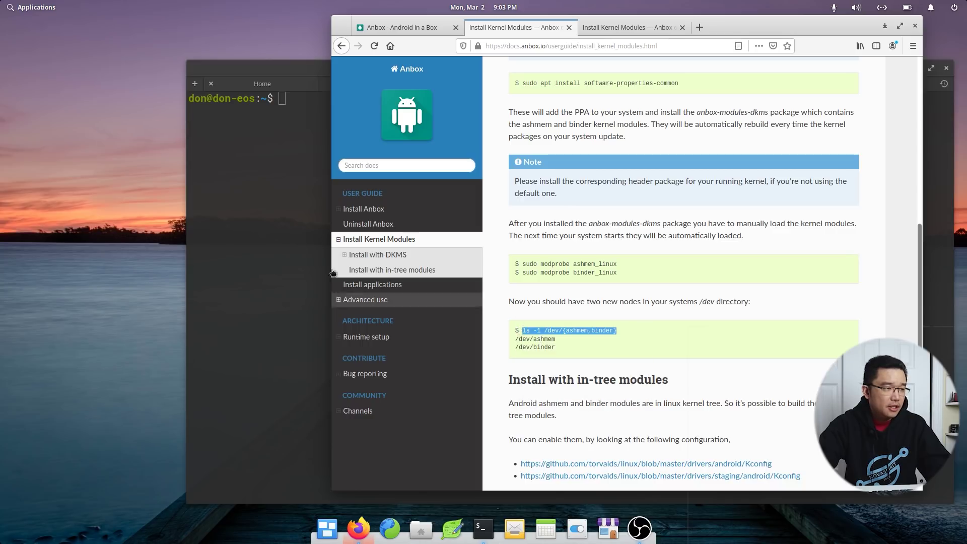
right_click(245, 233)
click(277, 274)
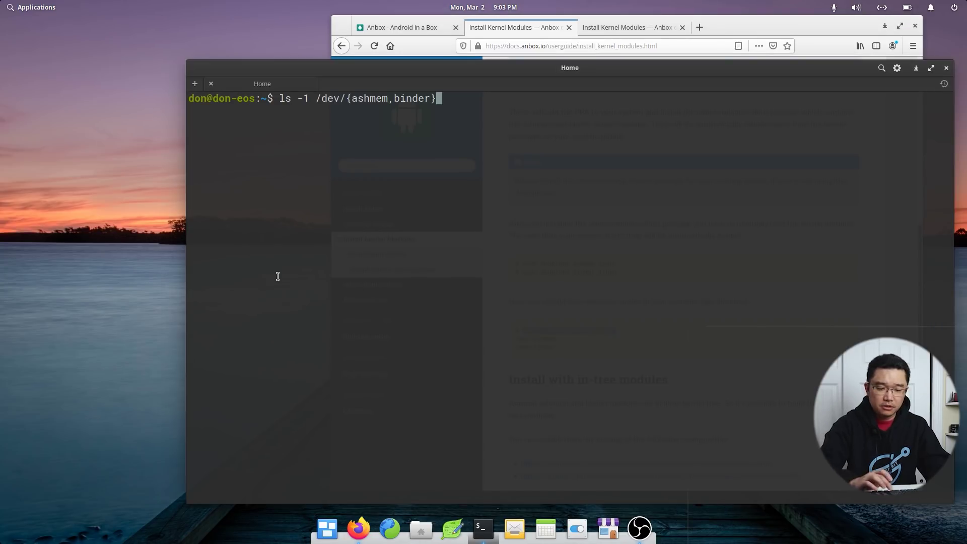
key(Return)
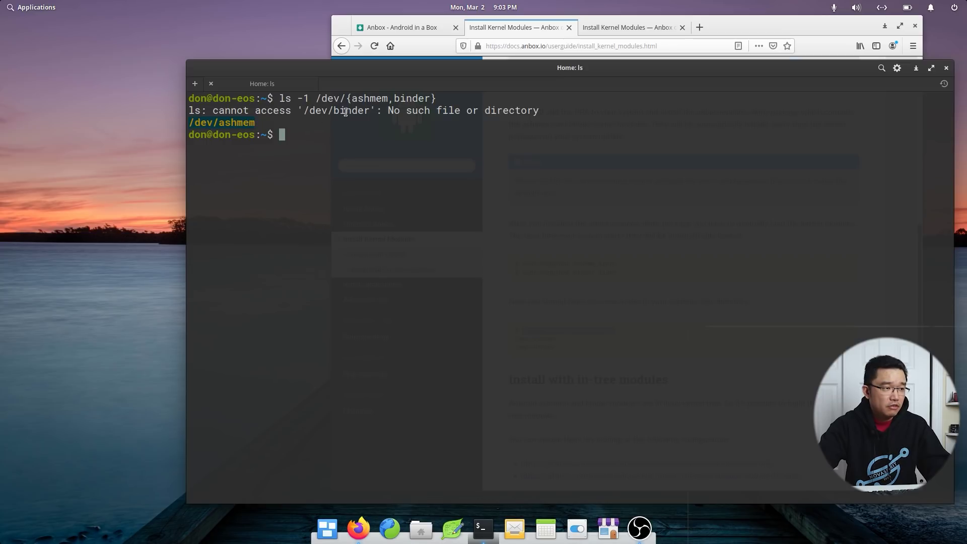
- Run sudo modprobe binder_linux, then recheck the device nodes, finding /dev/binder still absent
click(534, 28)
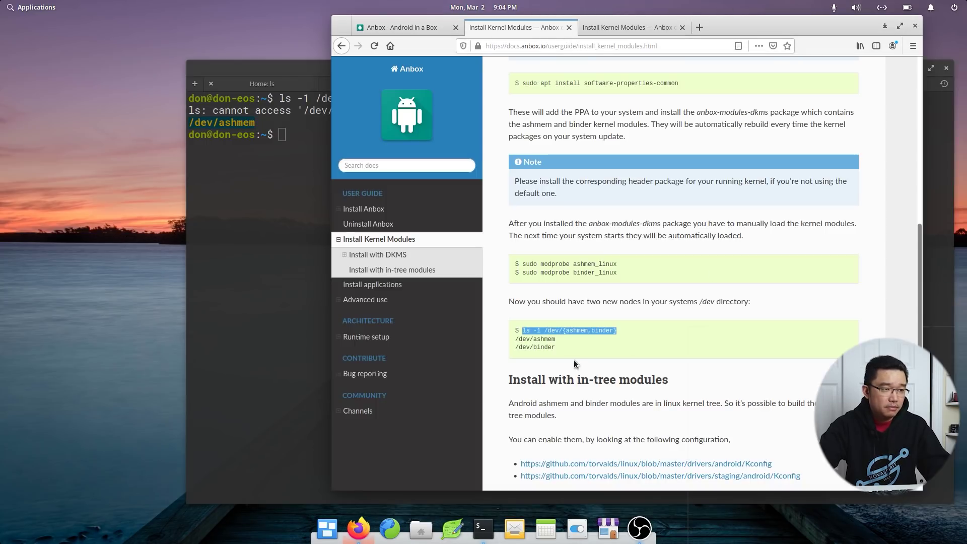
drag(618, 274, 536, 275)
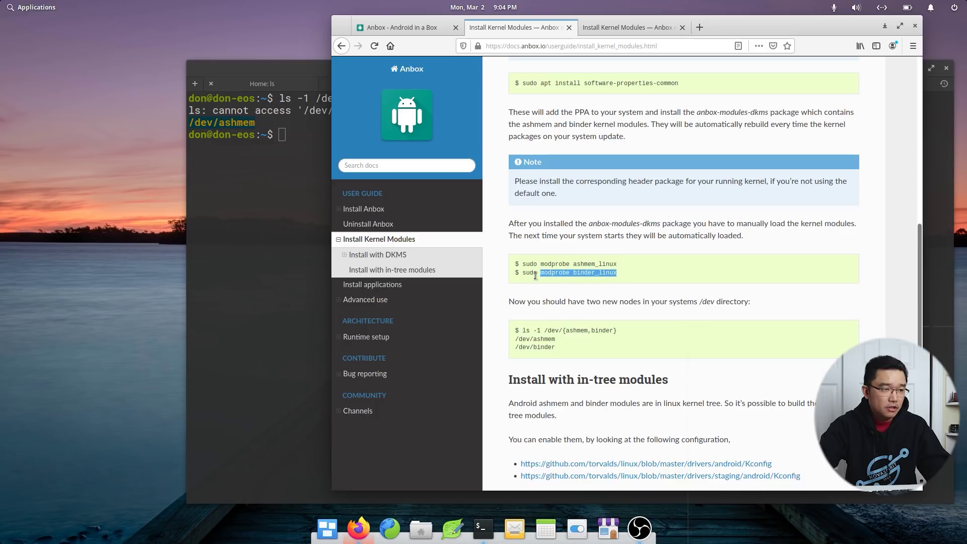
right_click(524, 274)
click(534, 279)
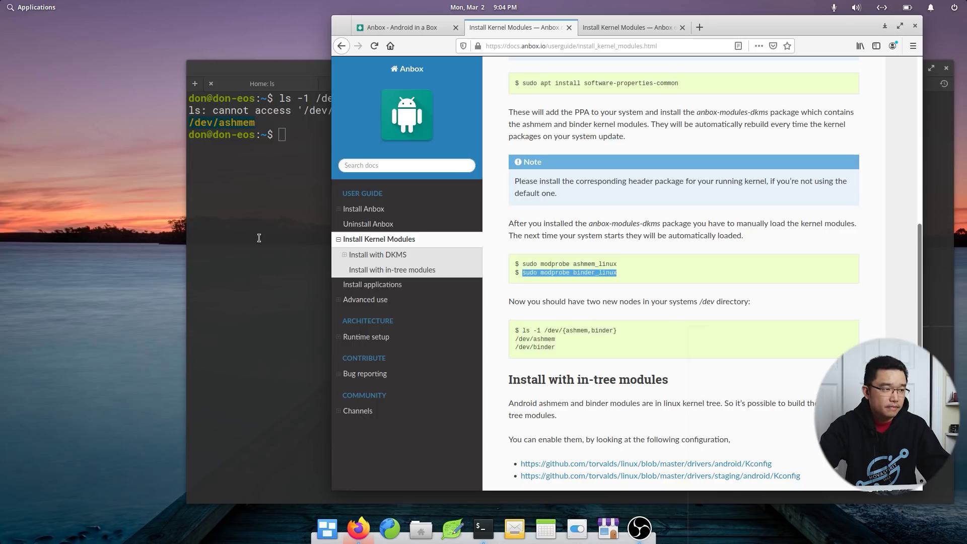
right_click(259, 234)
click(280, 272)
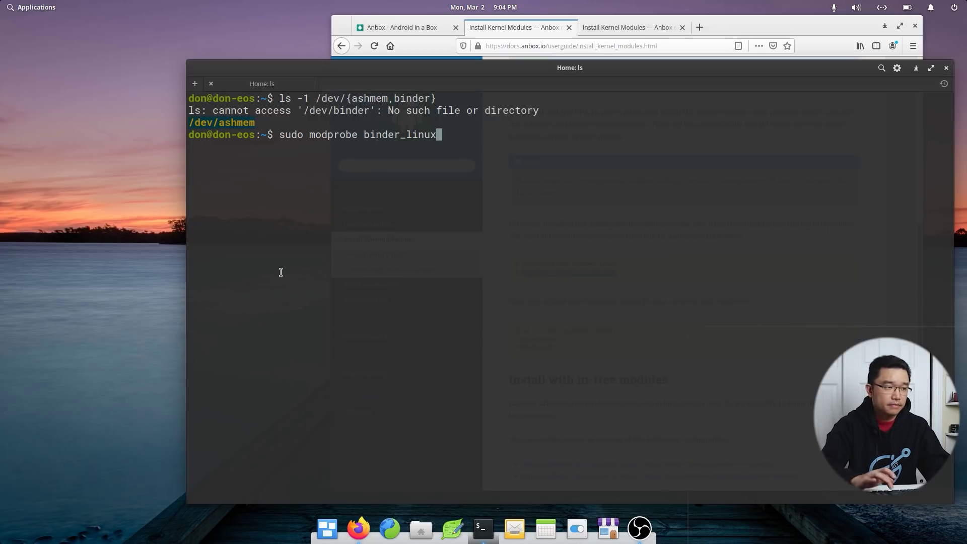
key(Return)
key(Return)
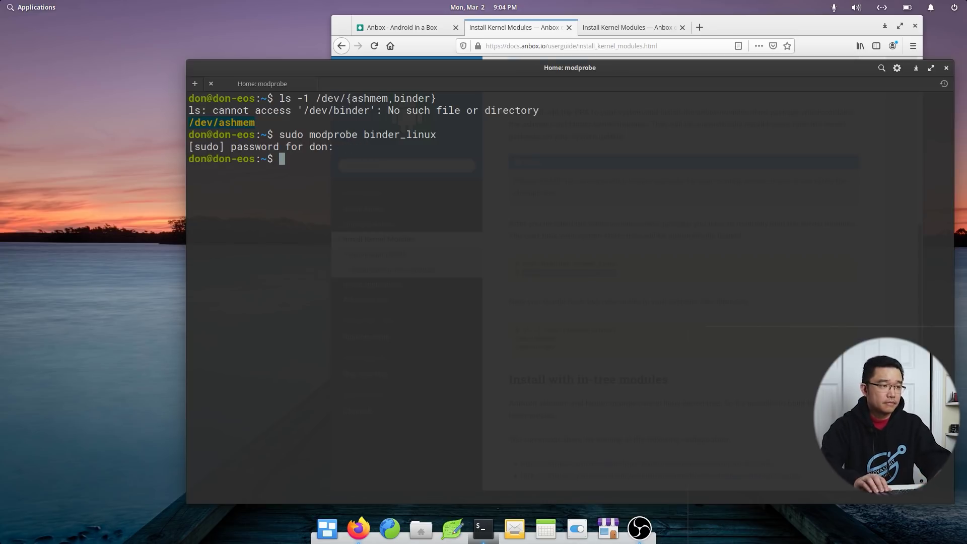
key(Up)
key(Up)
key(Return)
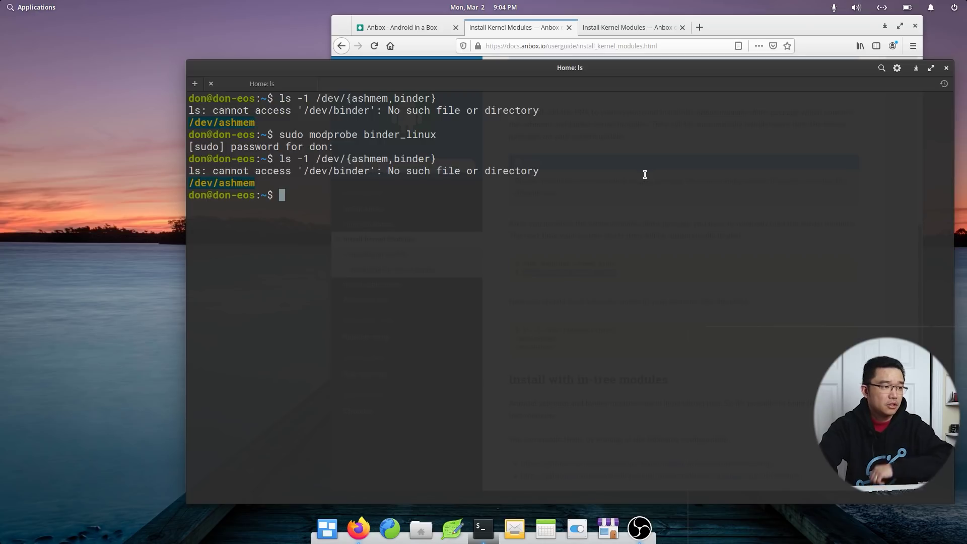
key(alt+Tab)
- Search the missing /dev/binder error and follow the issue link to anbox pull request #1309
key(ctrl+t)
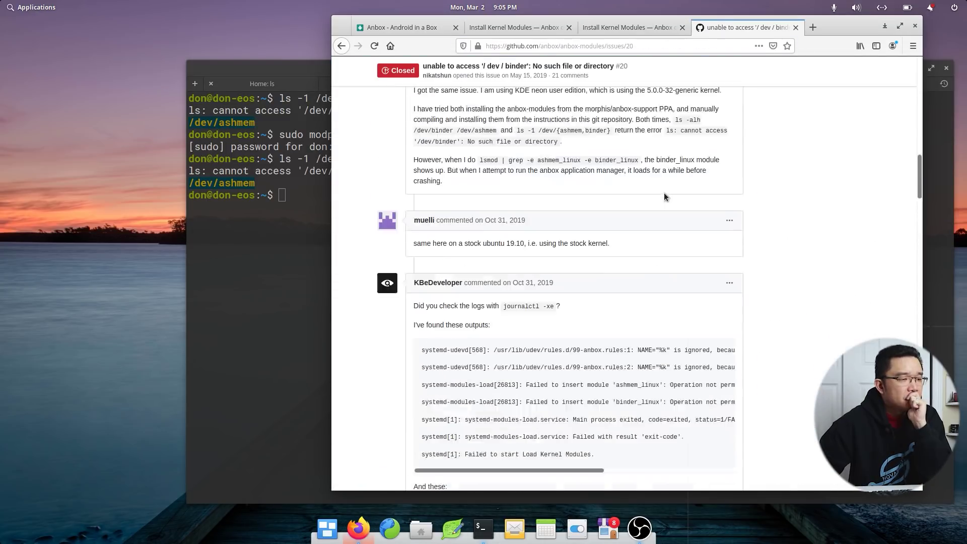
scroll(664, 192, down, 20)
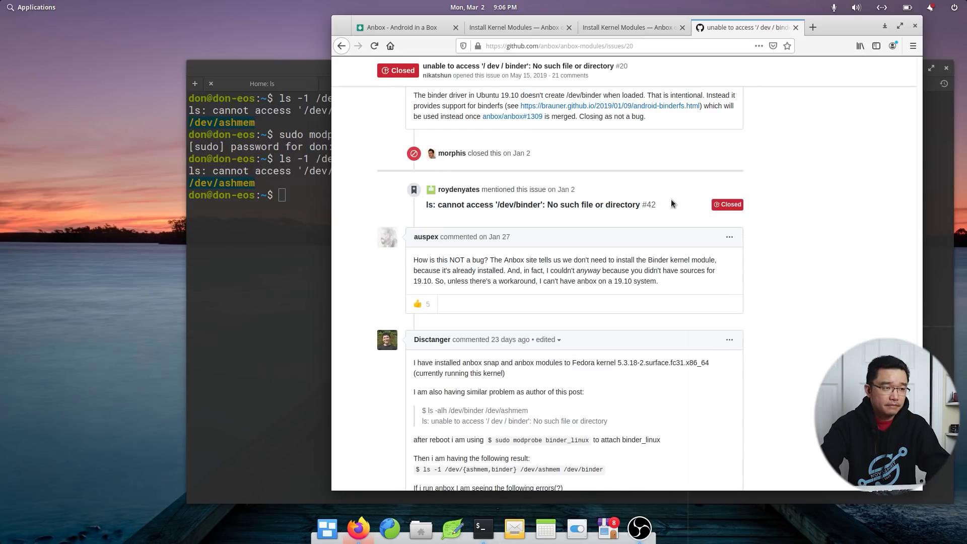
scroll(444, 307, up, 3)
scroll(740, 272, up, 1)
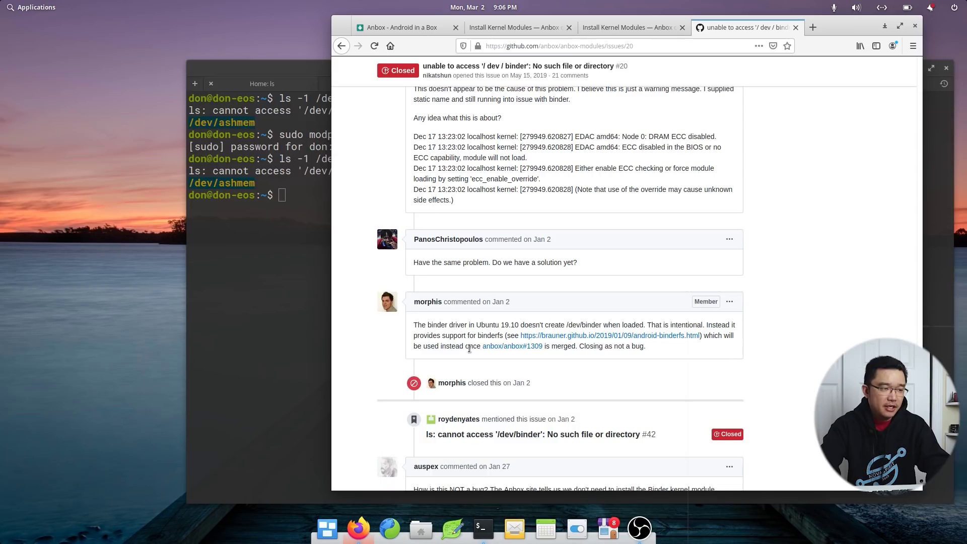
click(530, 347)
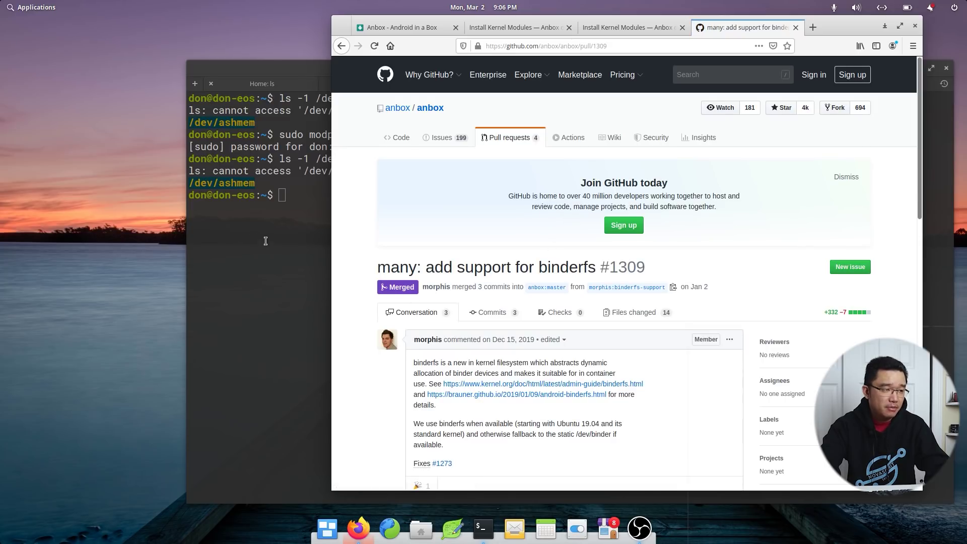
click(264, 191)
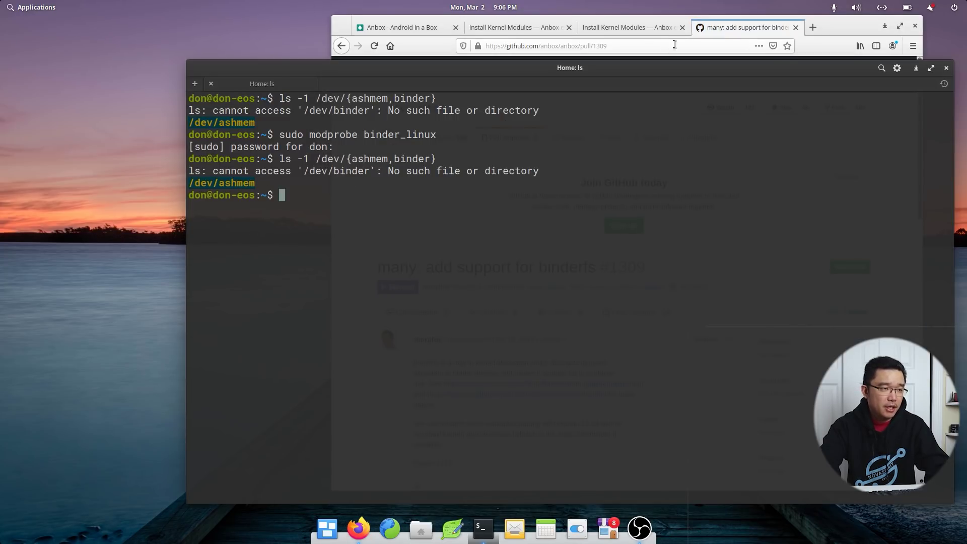
- Open Install Anbox from the docs sidebar and copy 'sudo snap install --devmode --beta anbox'
click(536, 31)
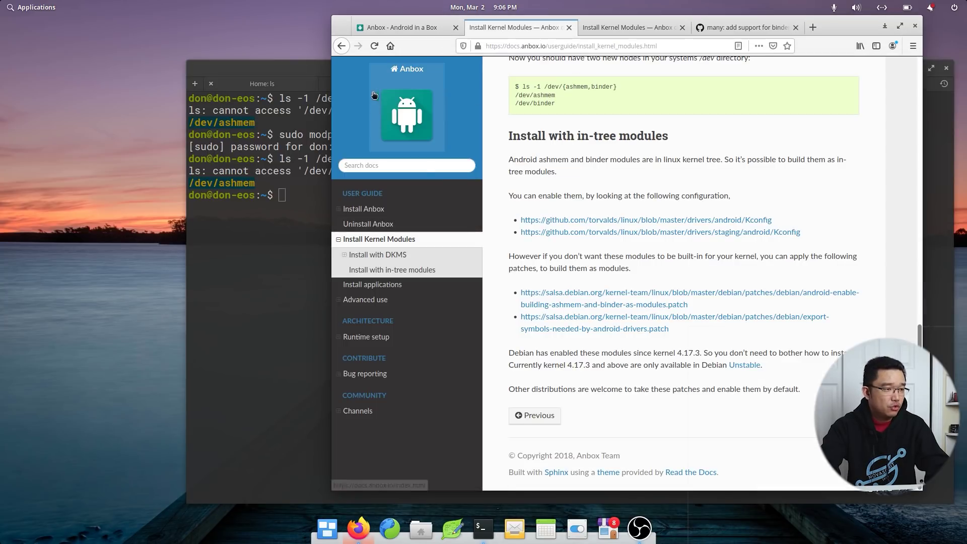
click(363, 208)
scroll(595, 266, down, 6)
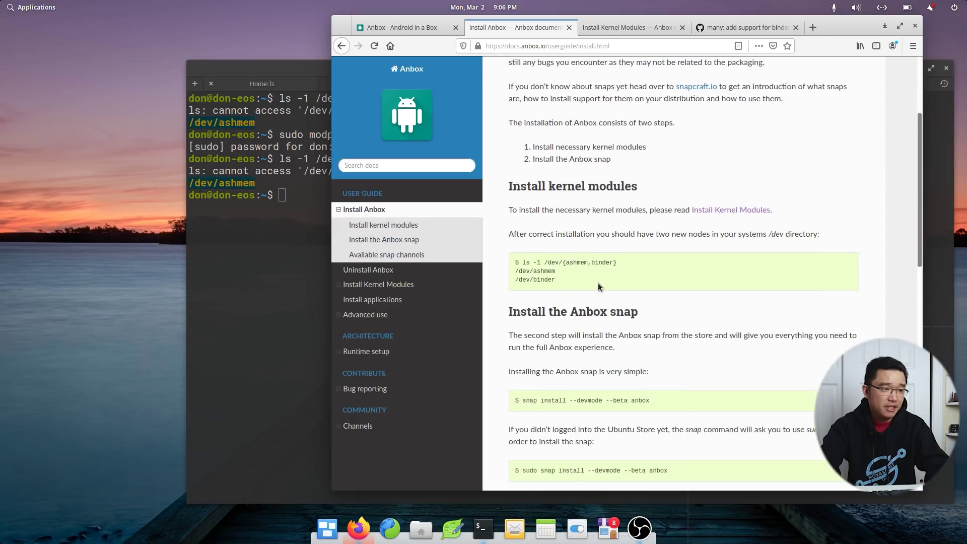
drag(671, 257, 547, 261)
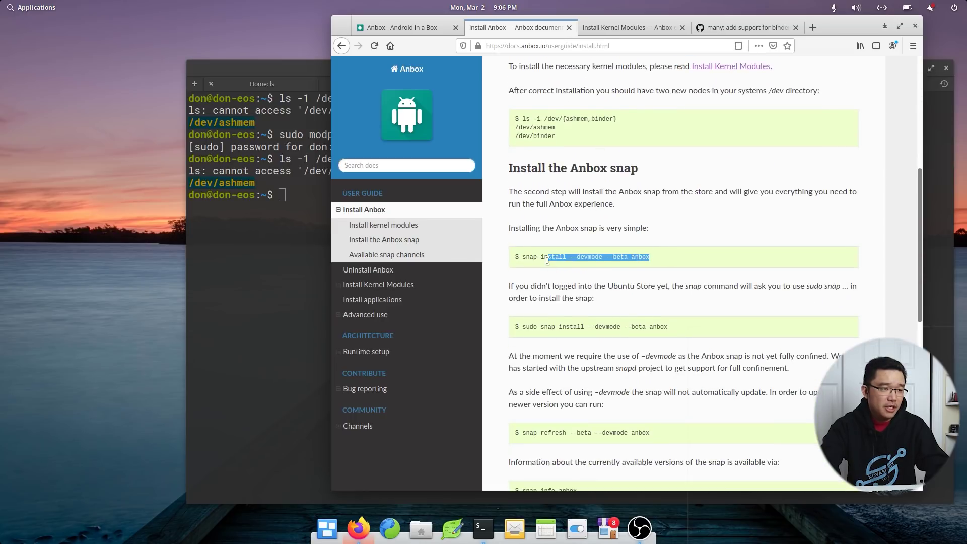
click(626, 287)
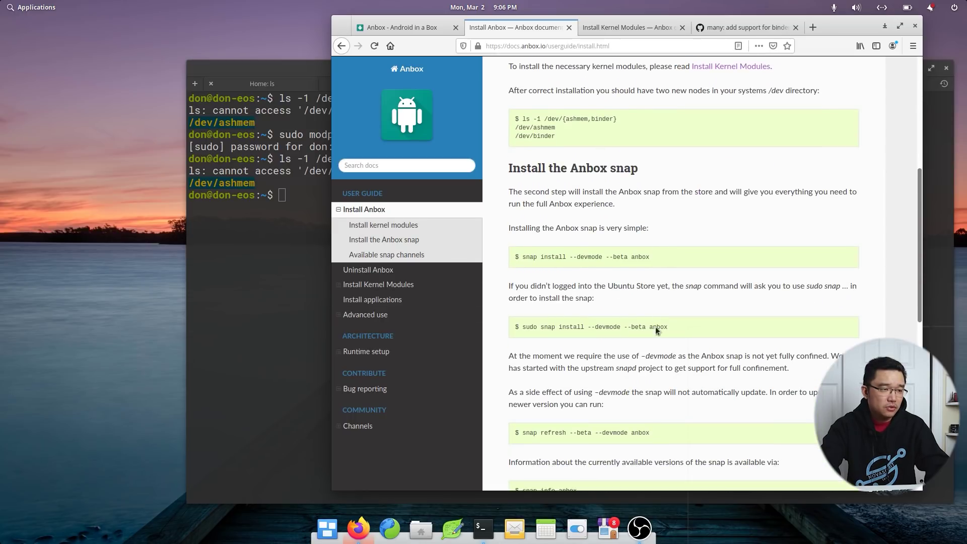
drag(679, 328, 521, 330)
right_click(524, 330)
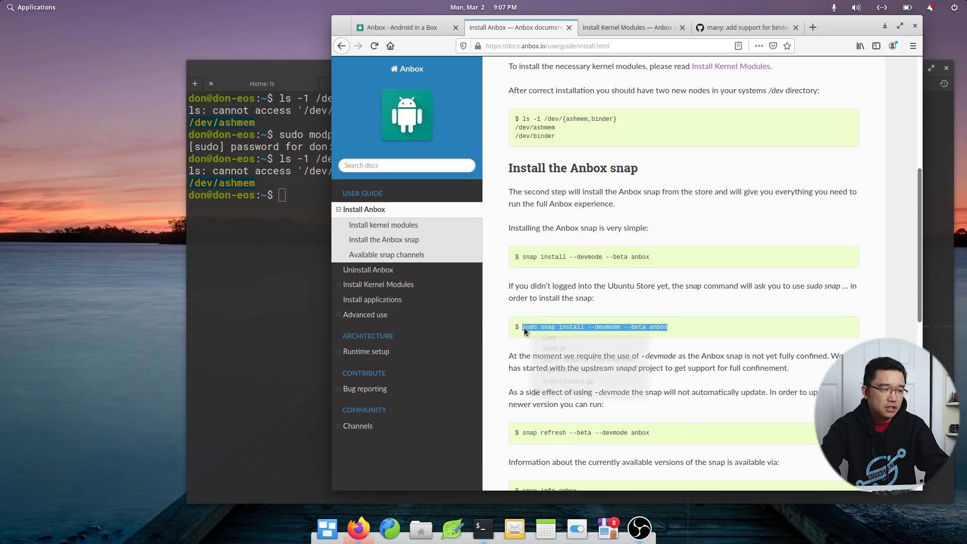
click(532, 335)
- Paste and run sudo snap install --devmode --beta anbox, installing anbox (beta) 4-56c25f1
click(314, 272)
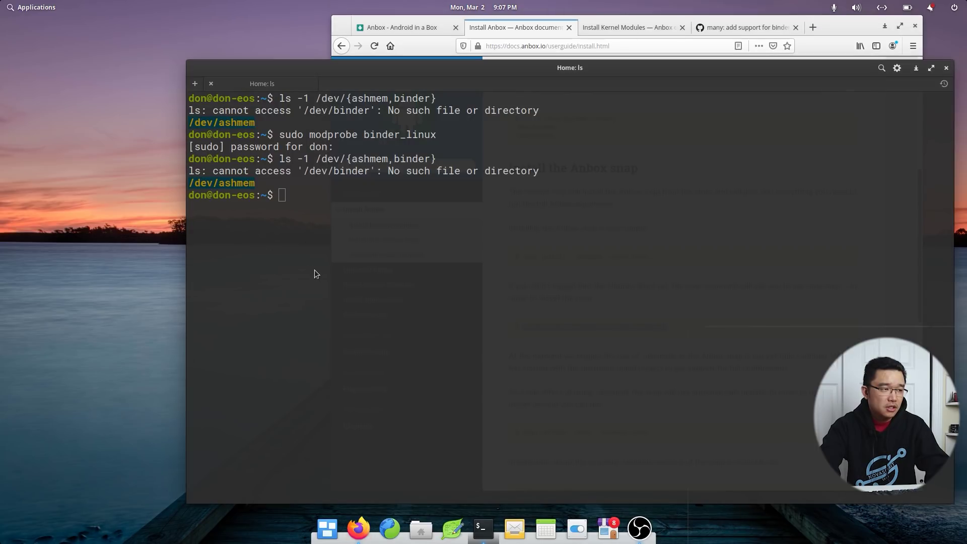
right_click(314, 271)
click(348, 311)
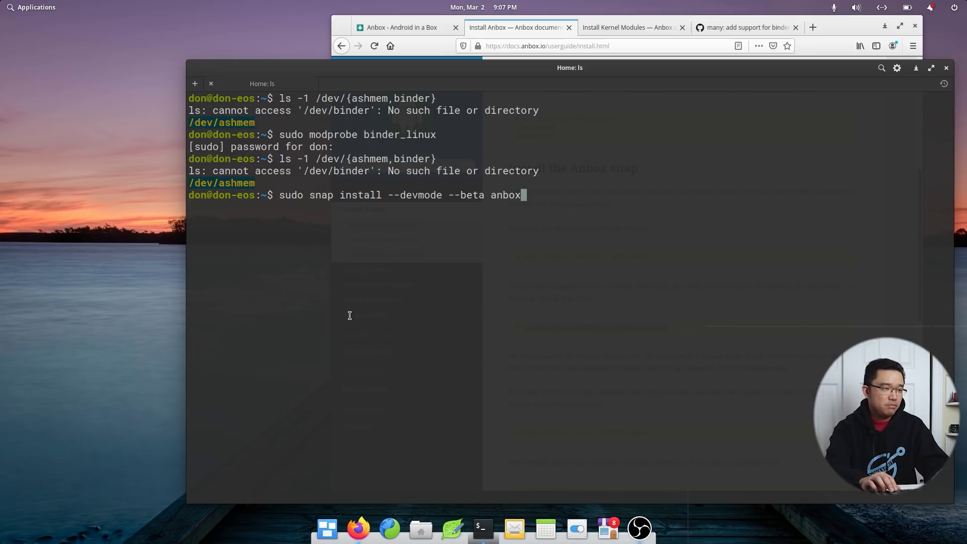
key(Return)
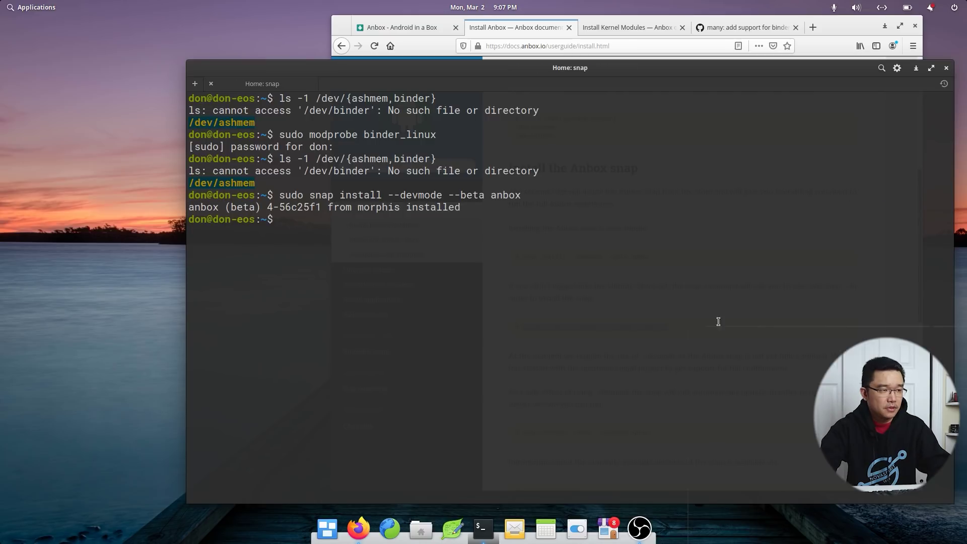
click(40, 7)
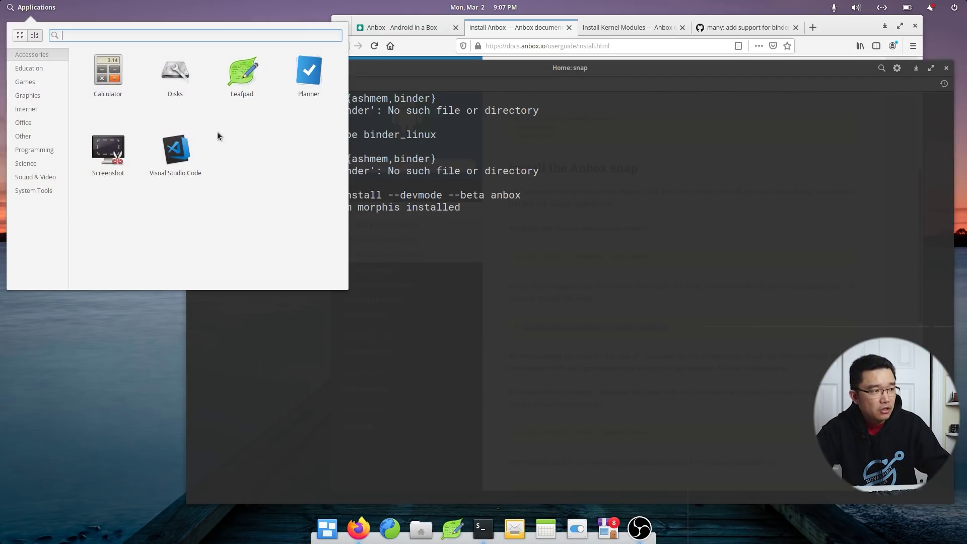
- Browse the Applications categories to Other and launch Anbox Application Manager
click(32, 83)
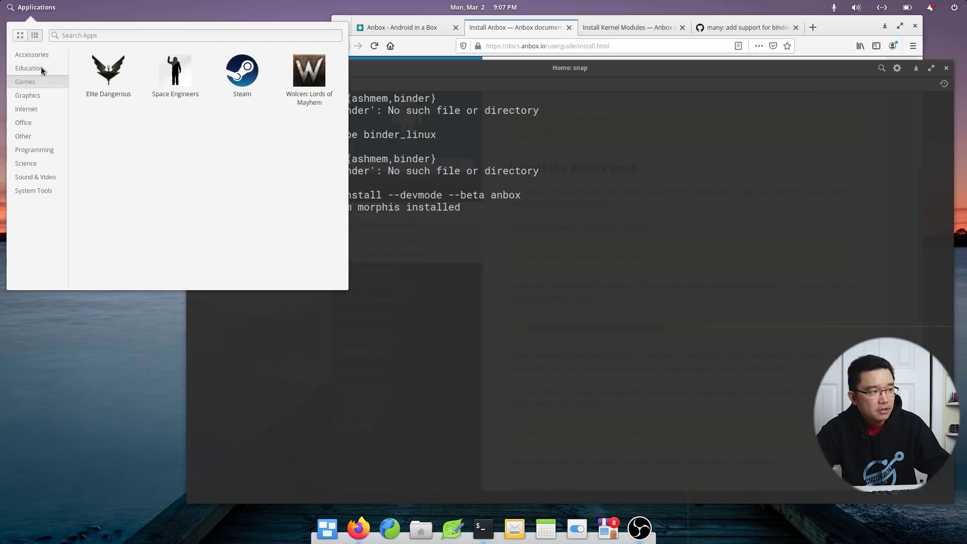
click(41, 67)
click(45, 96)
click(42, 110)
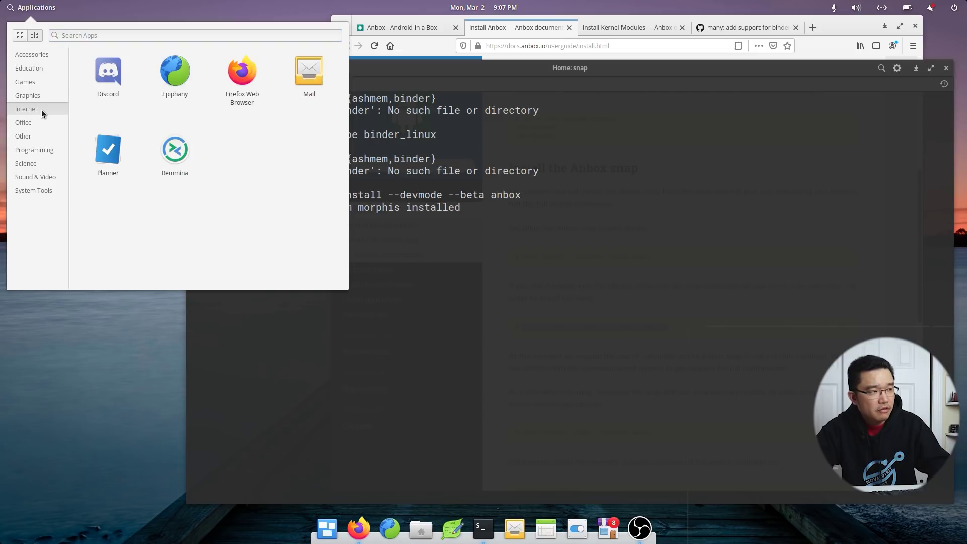
click(41, 122)
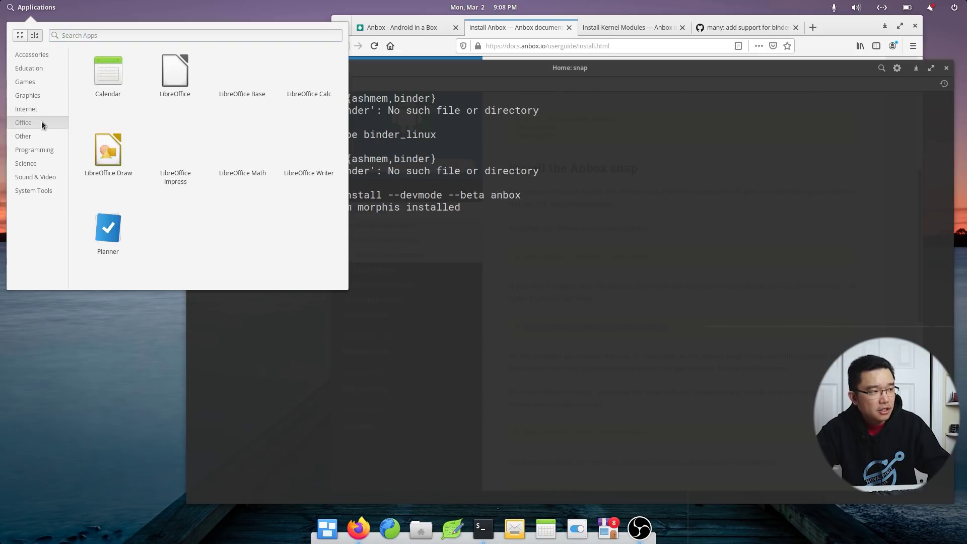
click(41, 136)
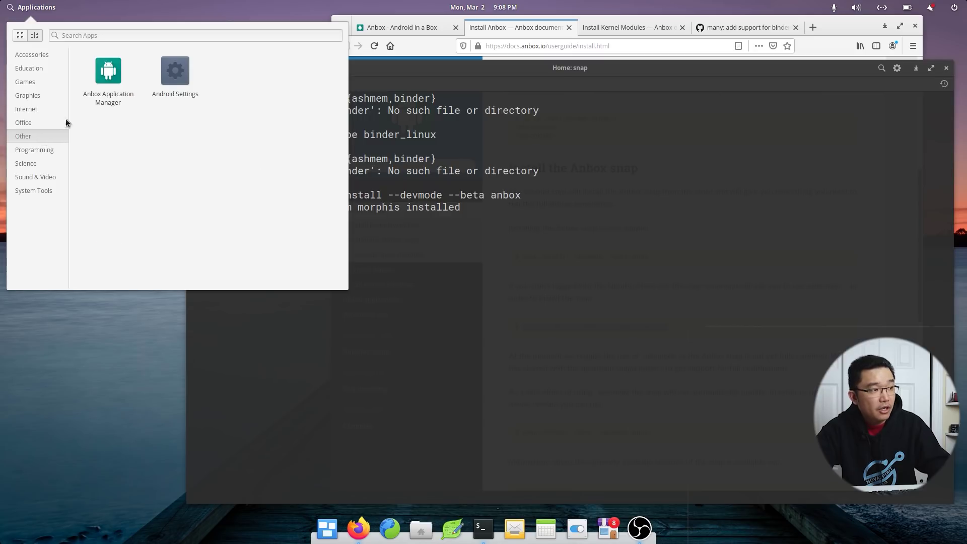
click(108, 75)
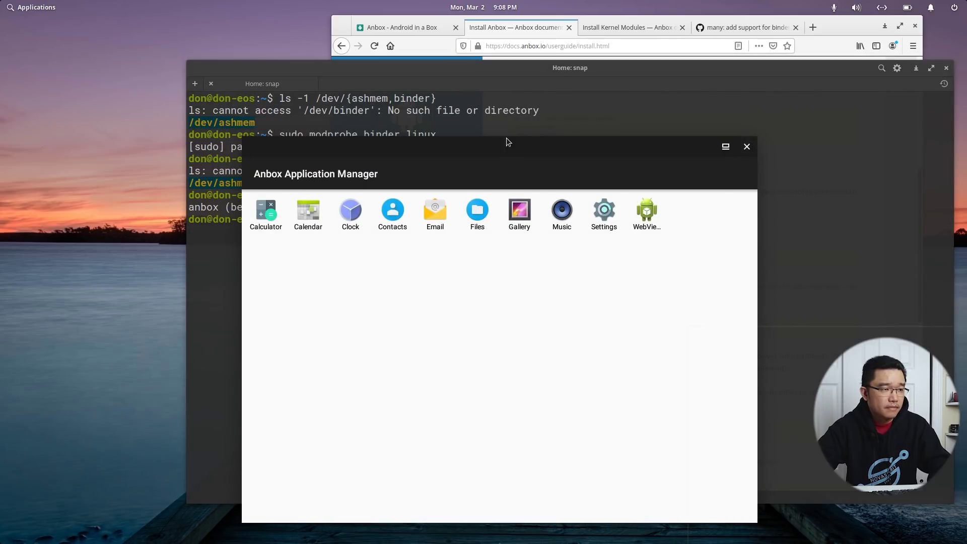
- Reposition Anbox, open the Android Files app, then try and close Calculator
drag(506, 139, 427, 45)
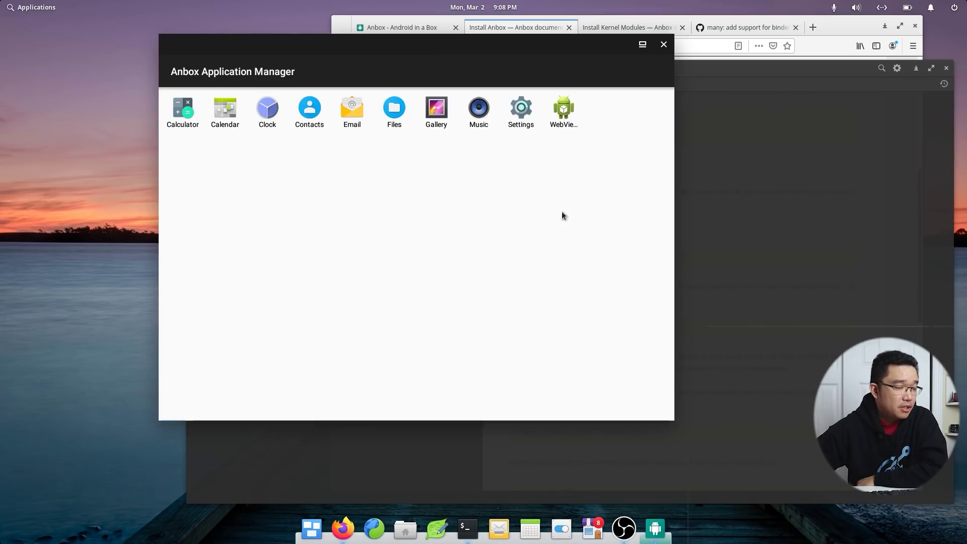
click(390, 109)
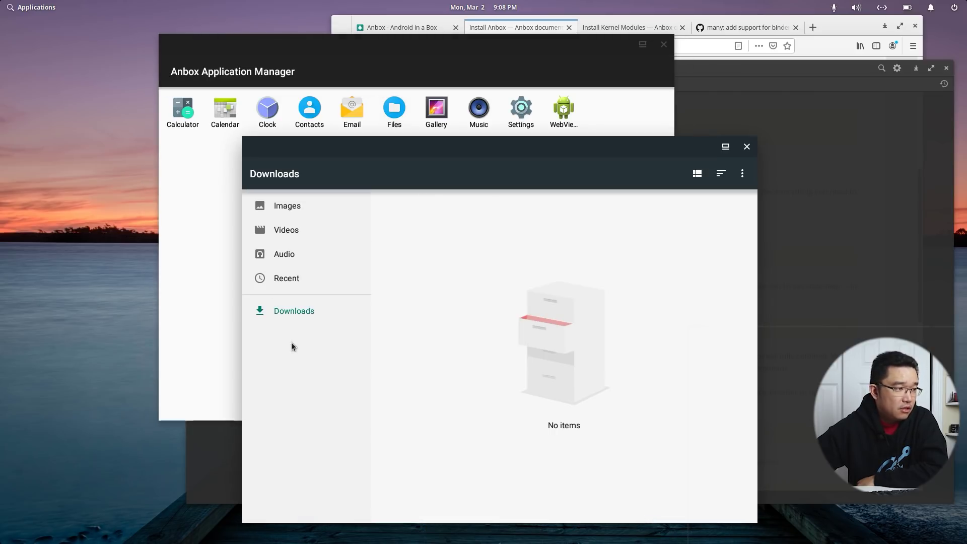
click(186, 104)
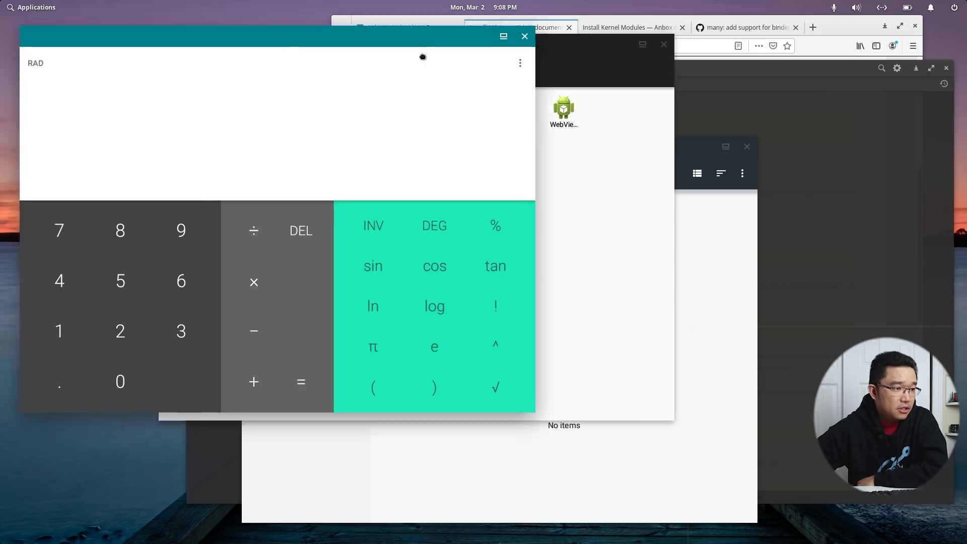
drag(382, 38, 747, 121)
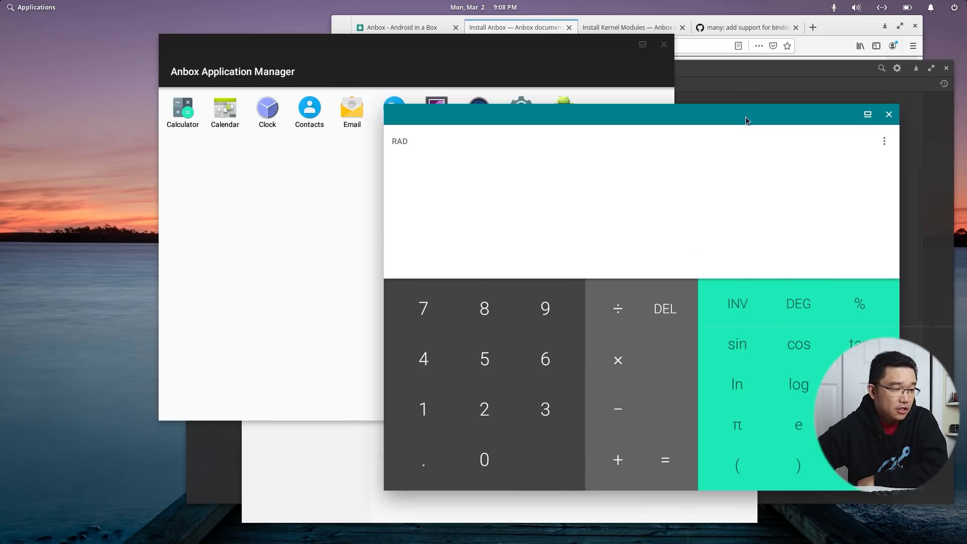
click(889, 115)
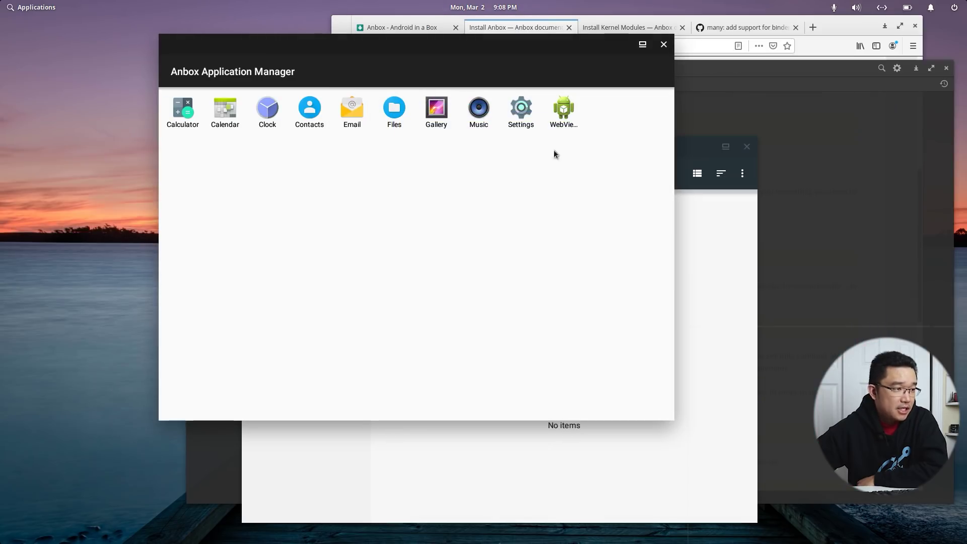
- Try and close Calendar, close Android Files, and open Downloads in the desktop file manager
click(222, 111)
drag(331, 56, 730, 110)
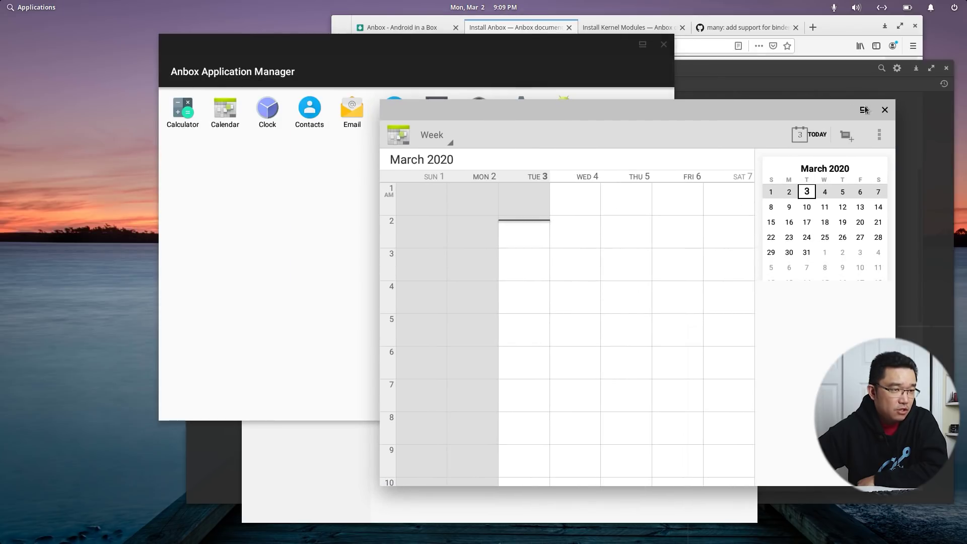
click(885, 108)
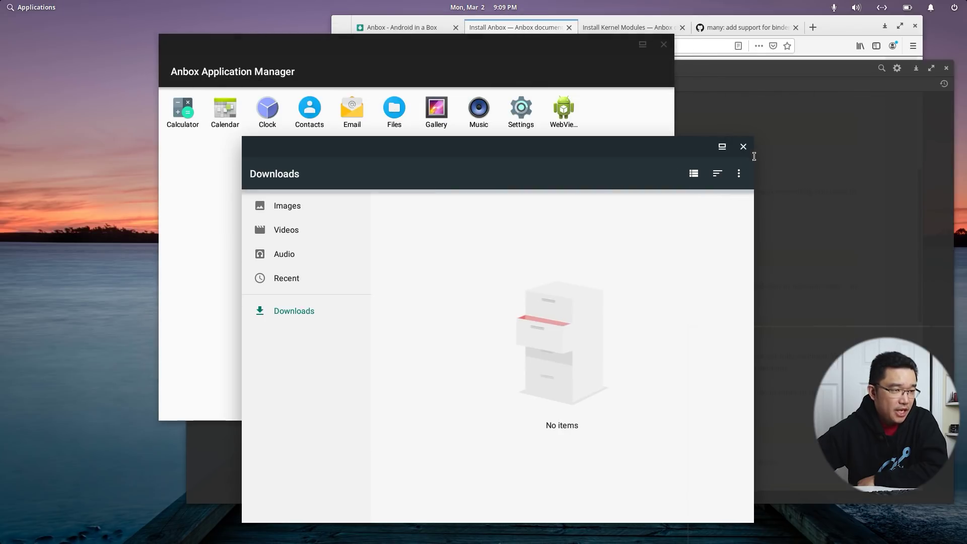
click(743, 147)
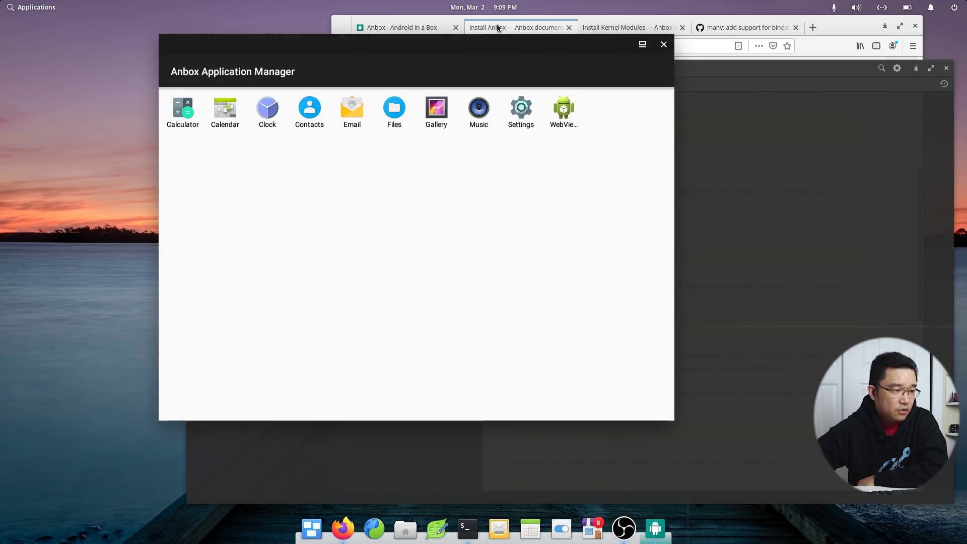
click(405, 529)
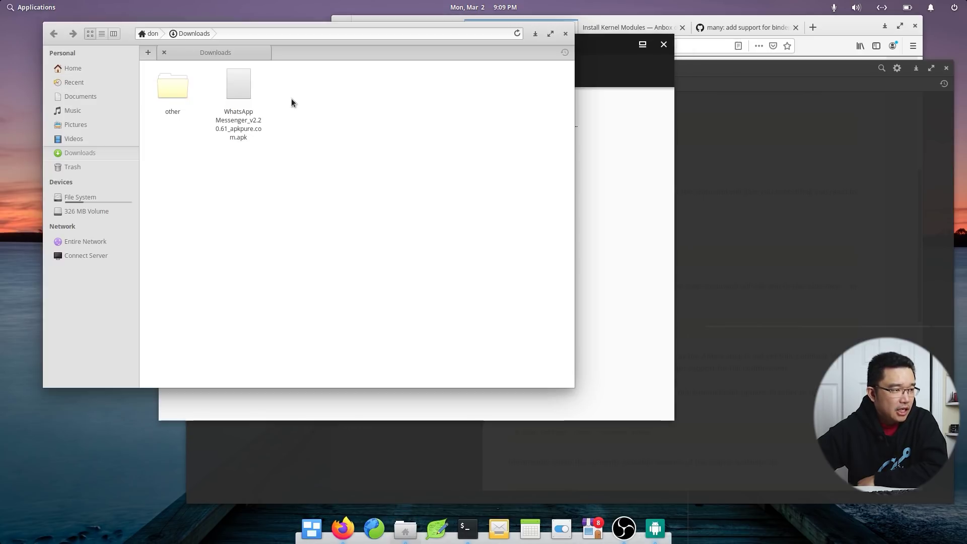
- Attempt to open the WhatsApp APK, dismiss the not-executable error, and refocus Terminal
double_click(243, 92)
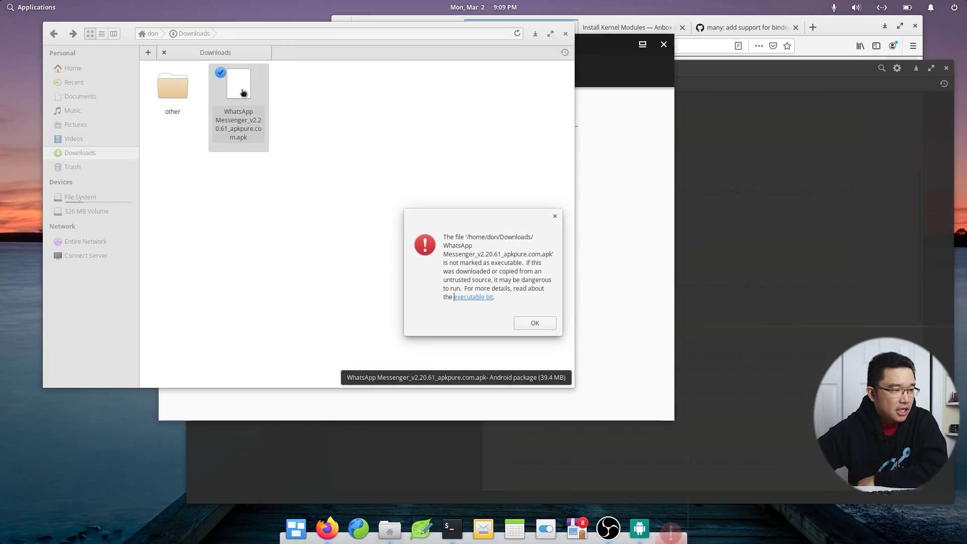
click(543, 323)
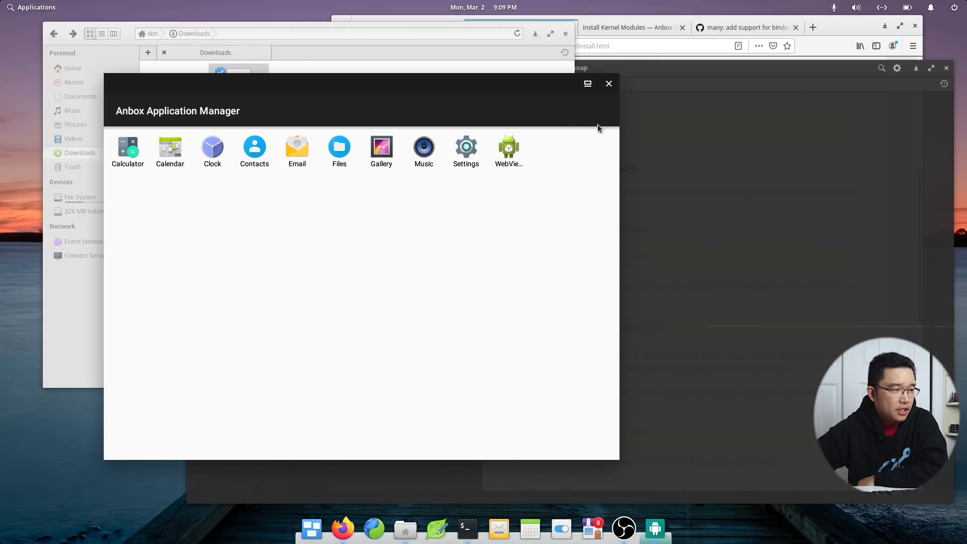
double_click(588, 80)
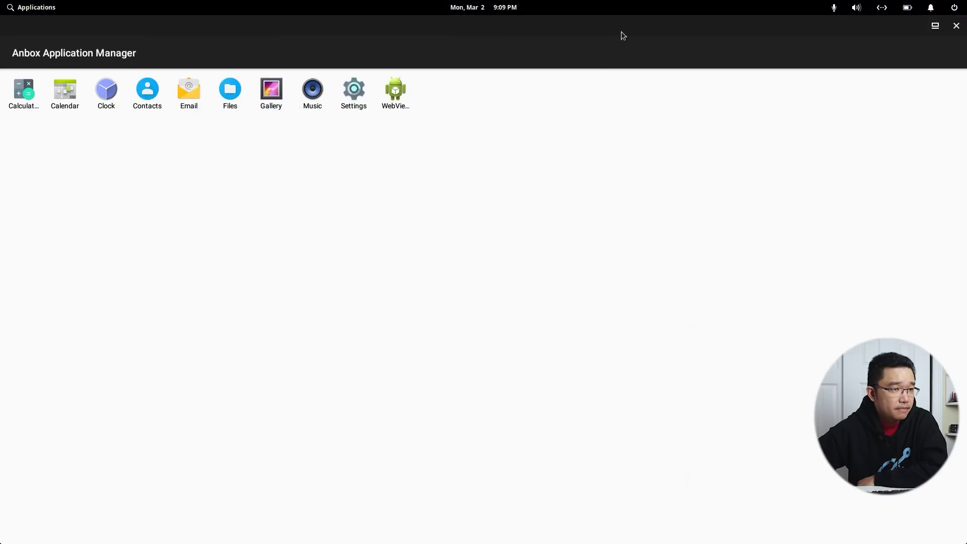
click(934, 26)
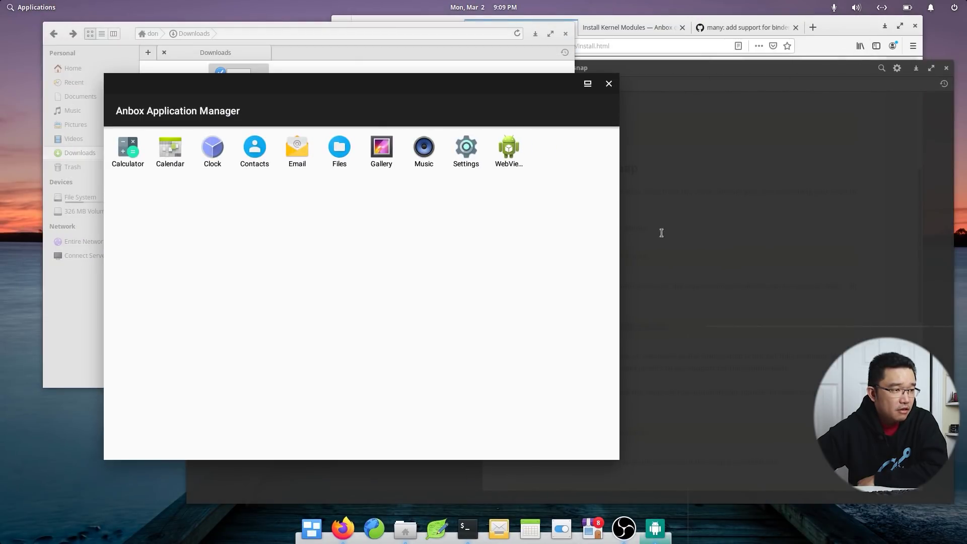
click(661, 233)
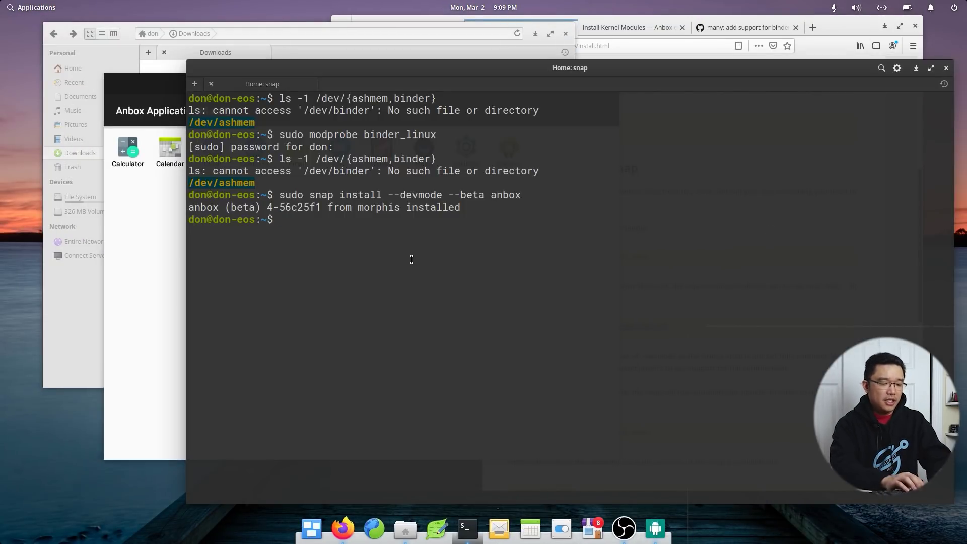
- Check for adb, then install the android-tools-adb package with sudo apt, confirming with y
text(adb)
key(Return)
text(sudo apt)
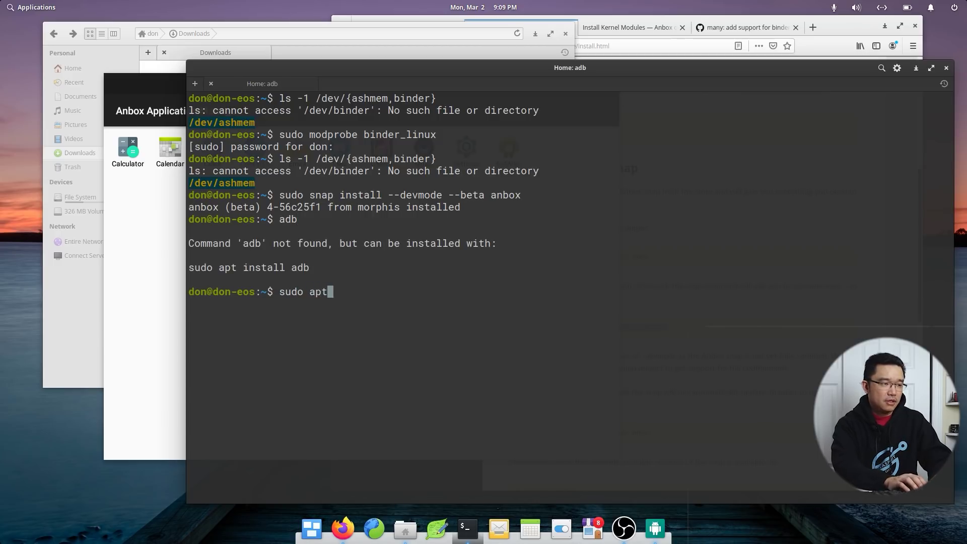
text( install adb)
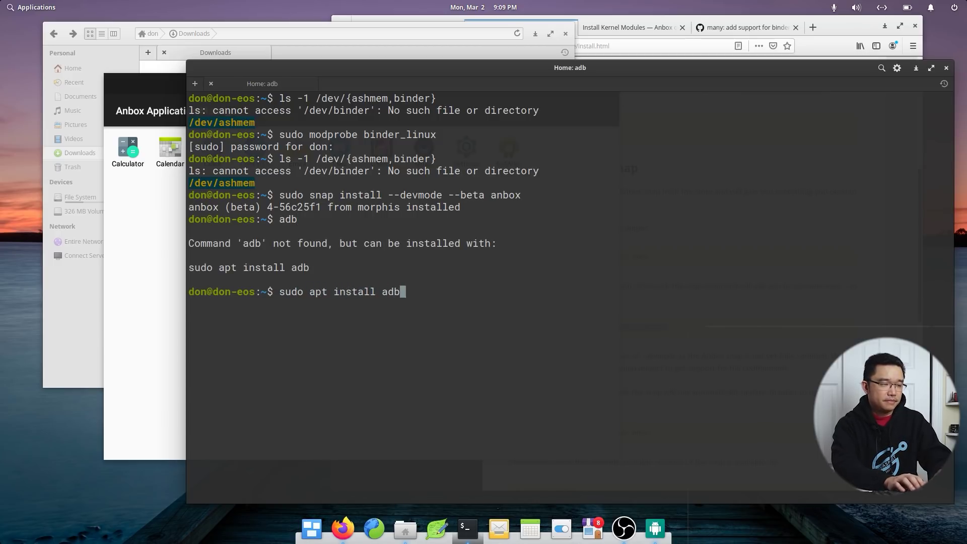
key(BackSpace)
key(BackSpace)
key(BackSpace)
text(android)
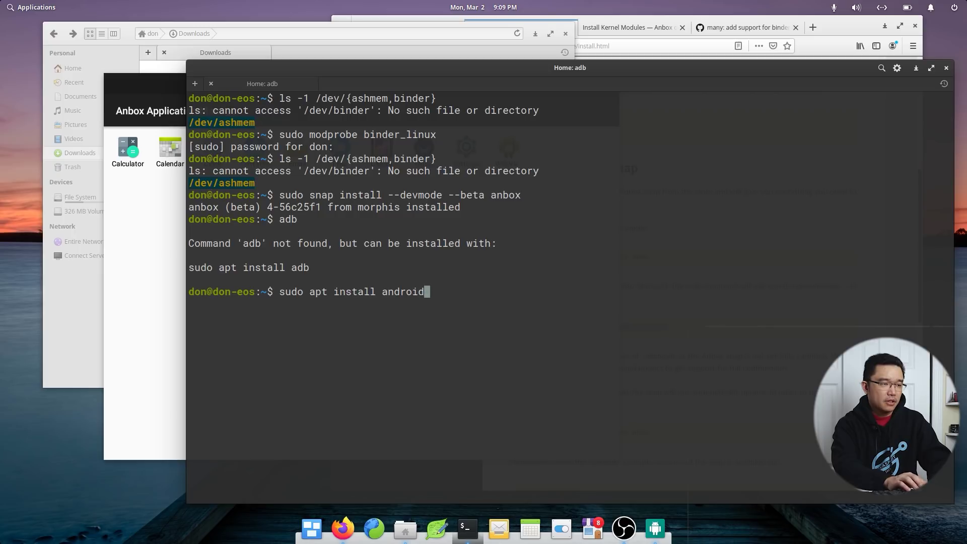
key(Tab)
key(Tab)
key(space)
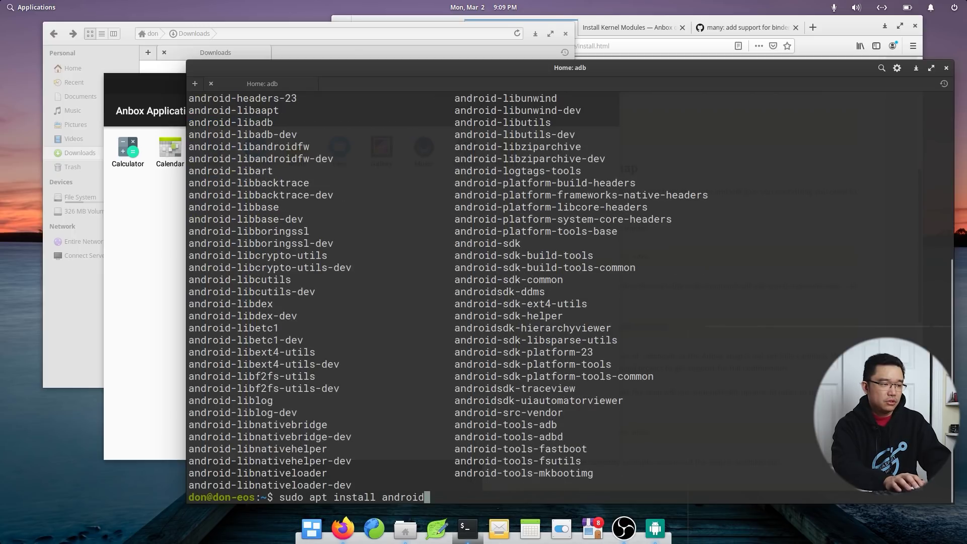
key(Tab)
key(Tab)
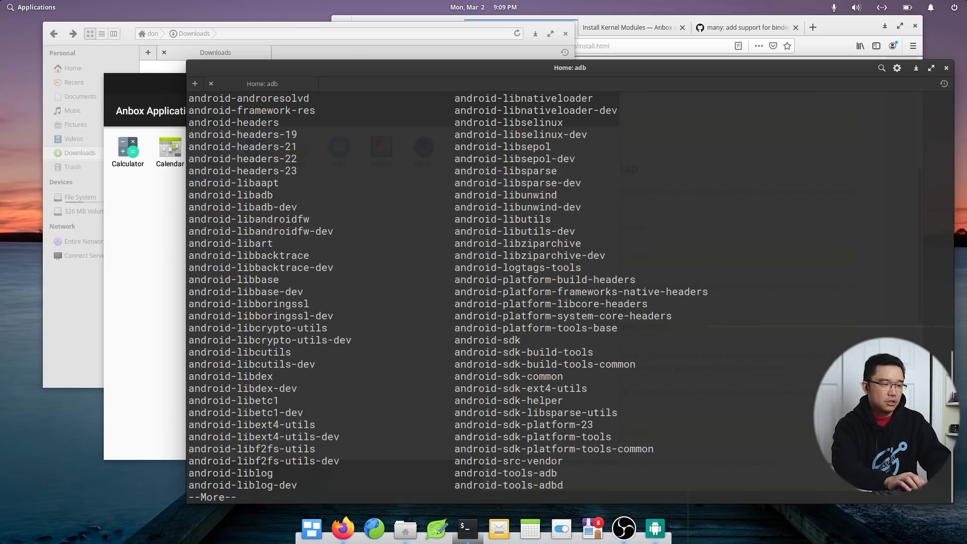
text(q-tool)
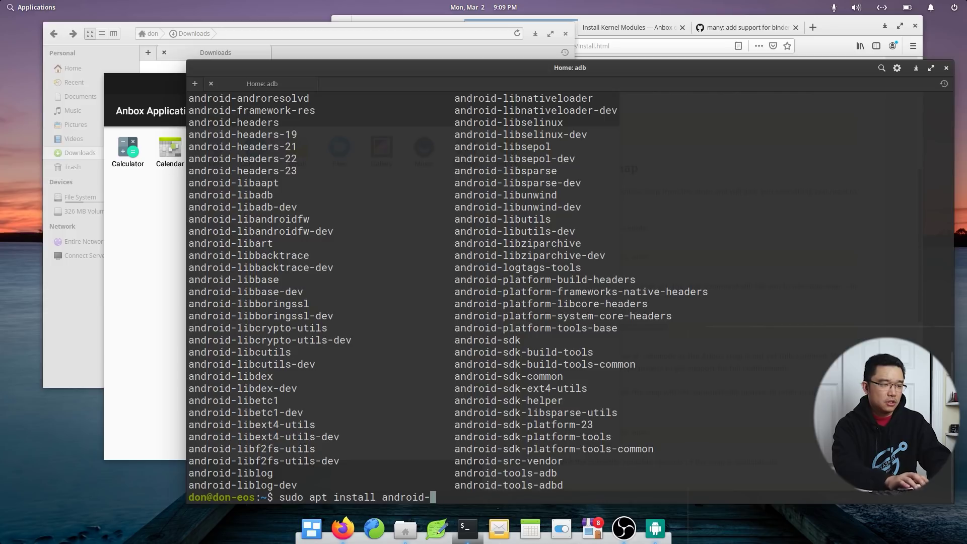
text(s-adb)
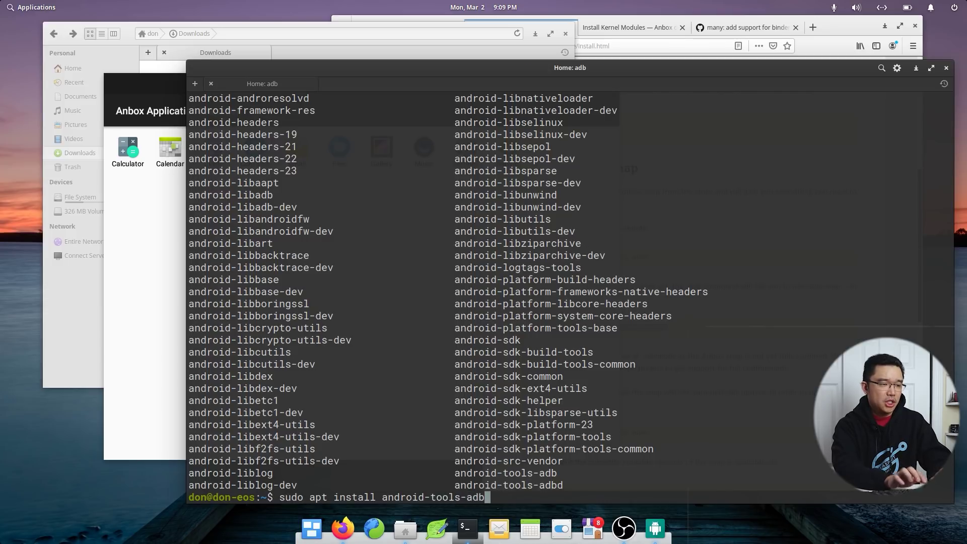
key(Return)
text(y)
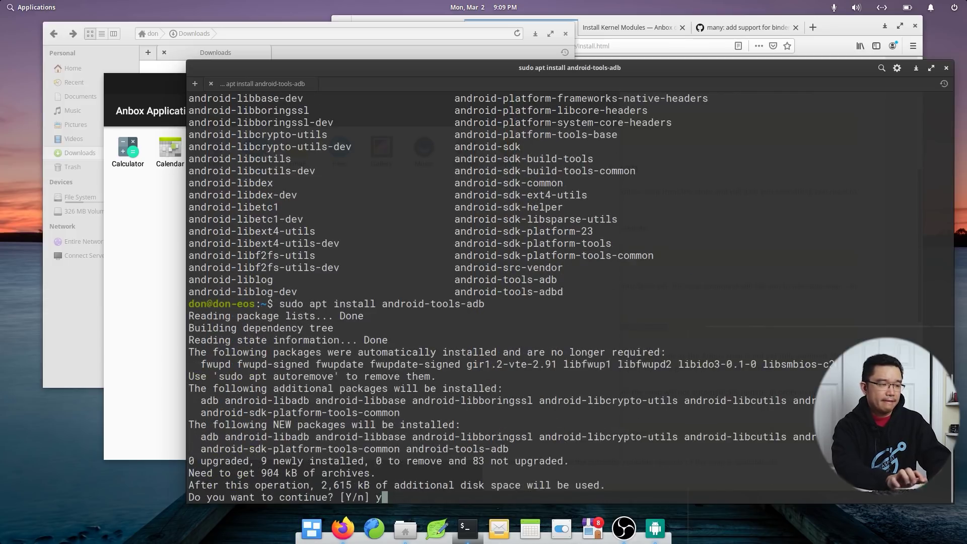
key(Return)
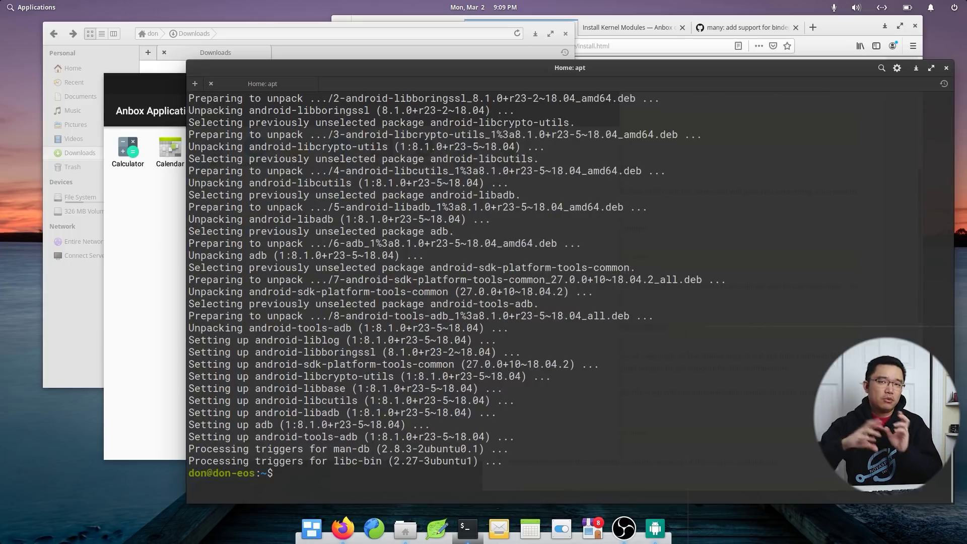
- Change into the Downloads folder with cd Downloads/
text(adb)
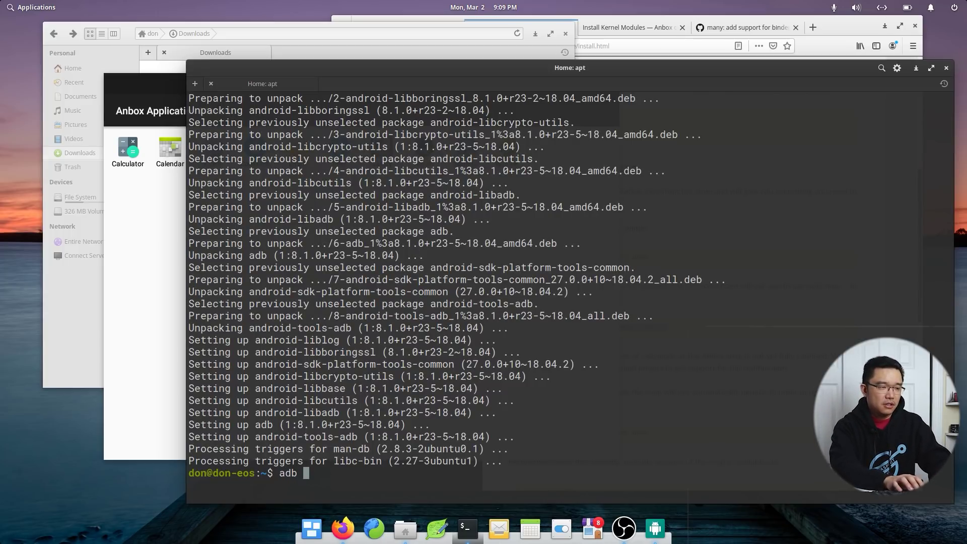
key(BackSpace)
key(BackSpace)
key(BackSpace)
key(BackSpace)
text(cd Dow)
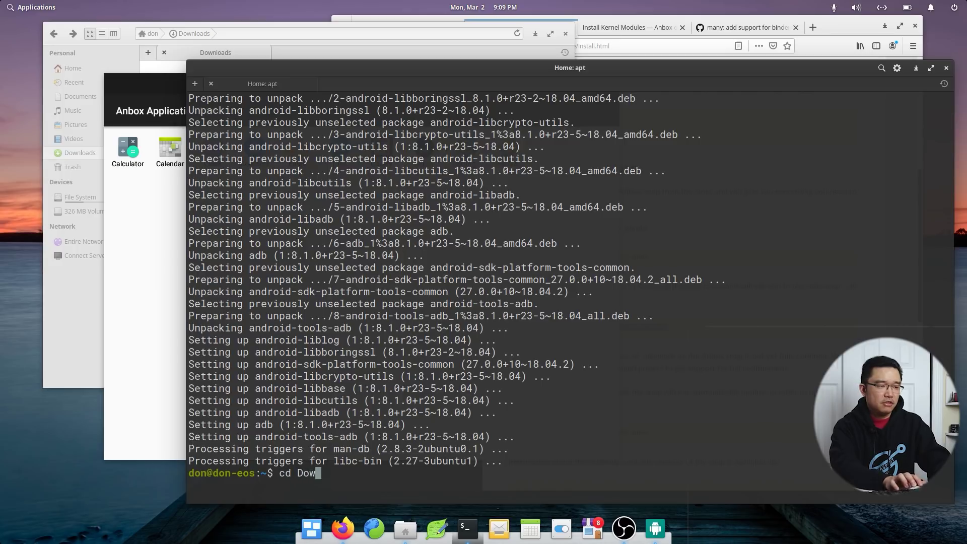
key(Tab)
key(Return)
- Sideload the WhatsApp Messenger APK with adb install and bring up the Anbox app list
text(adb inst)
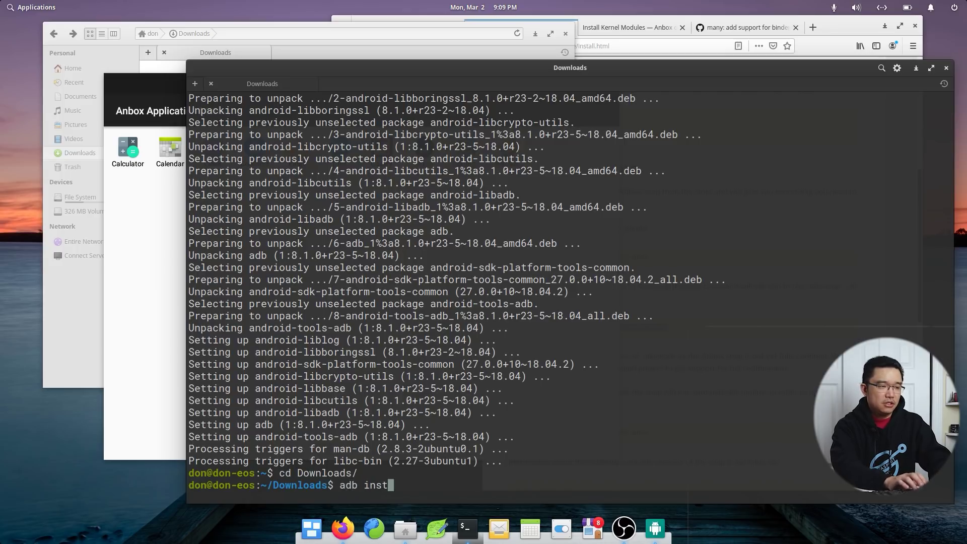
text(all W)
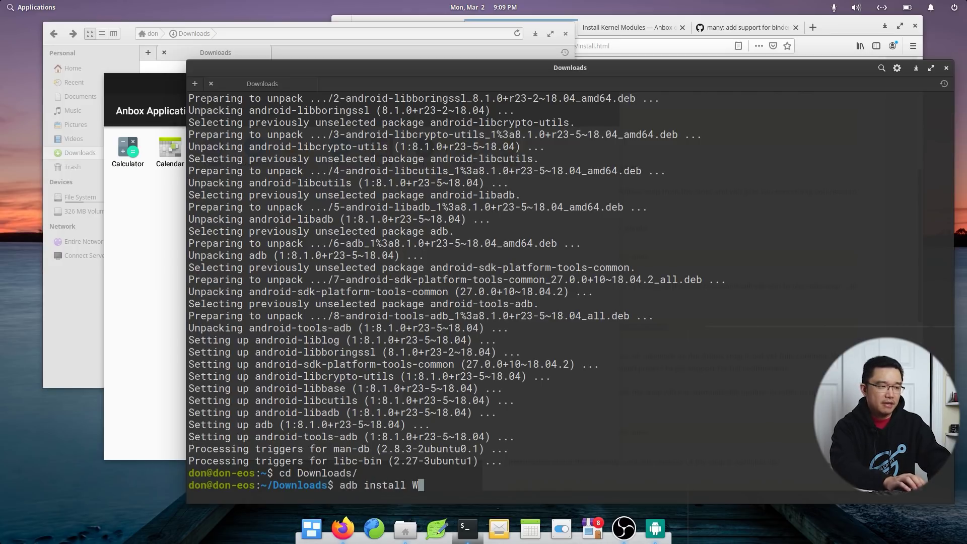
key(Tab)
key(Return)
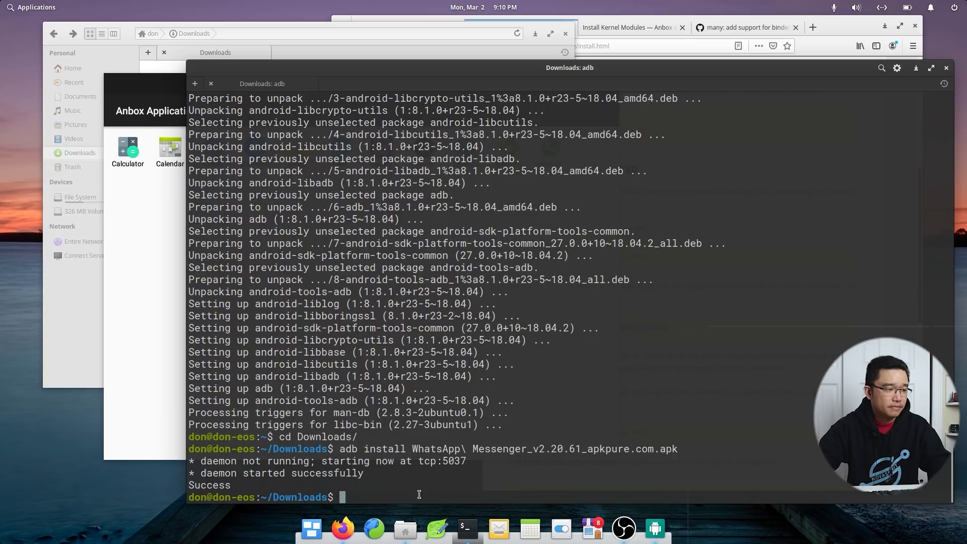
click(174, 331)
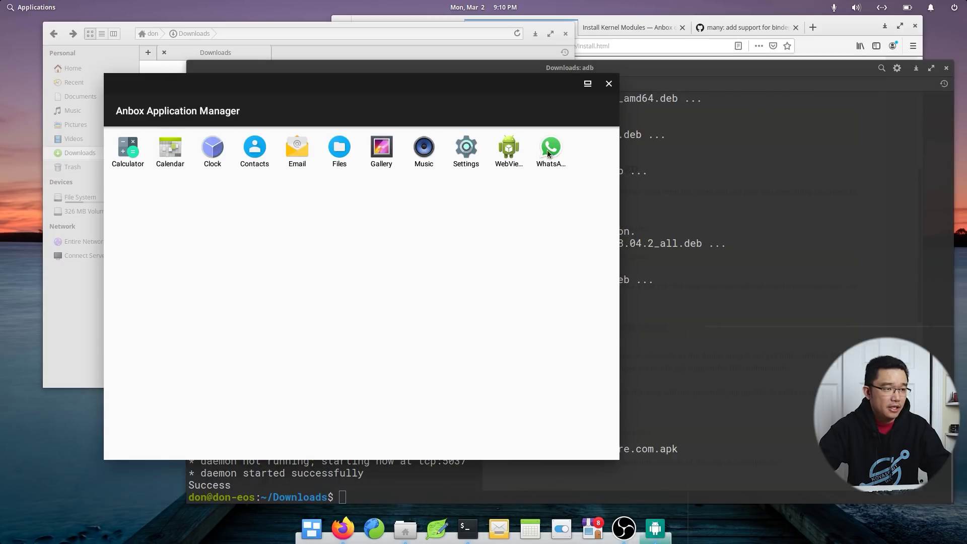
click(721, 391)
click(128, 267)
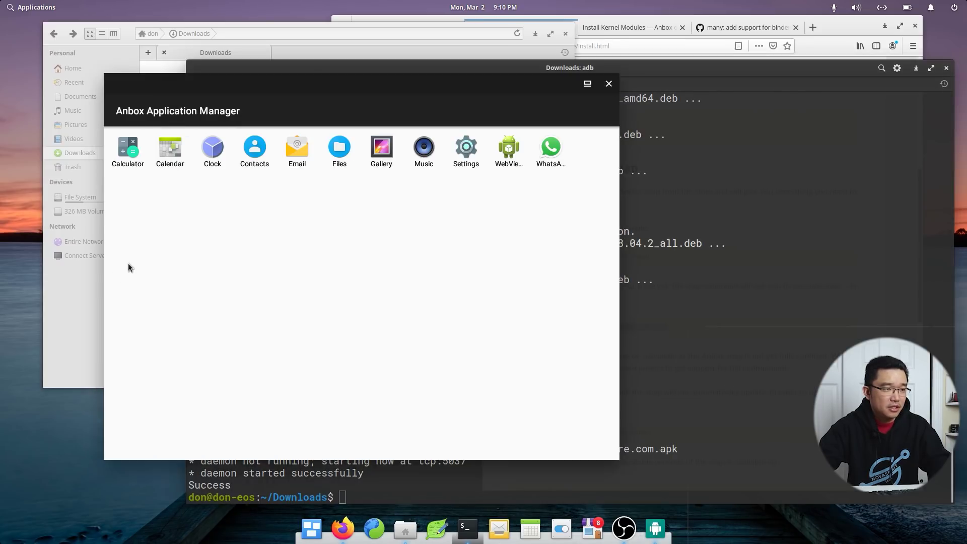
click(558, 151)
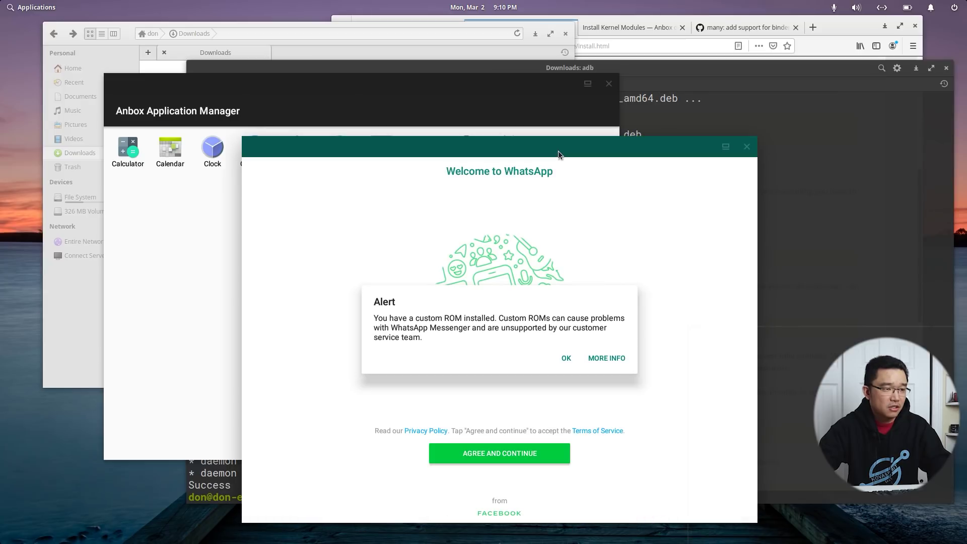
click(565, 358)
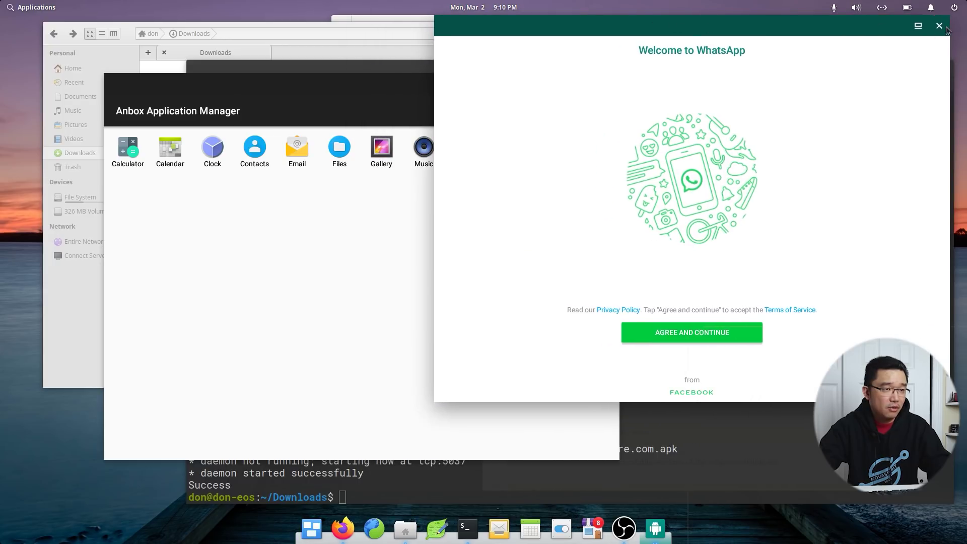
click(941, 27)
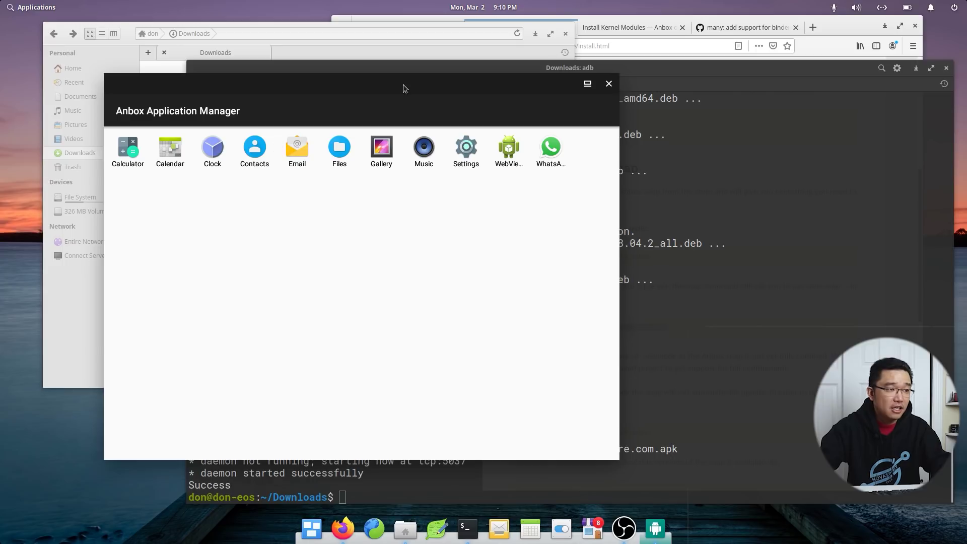
drag(403, 88, 649, 119)
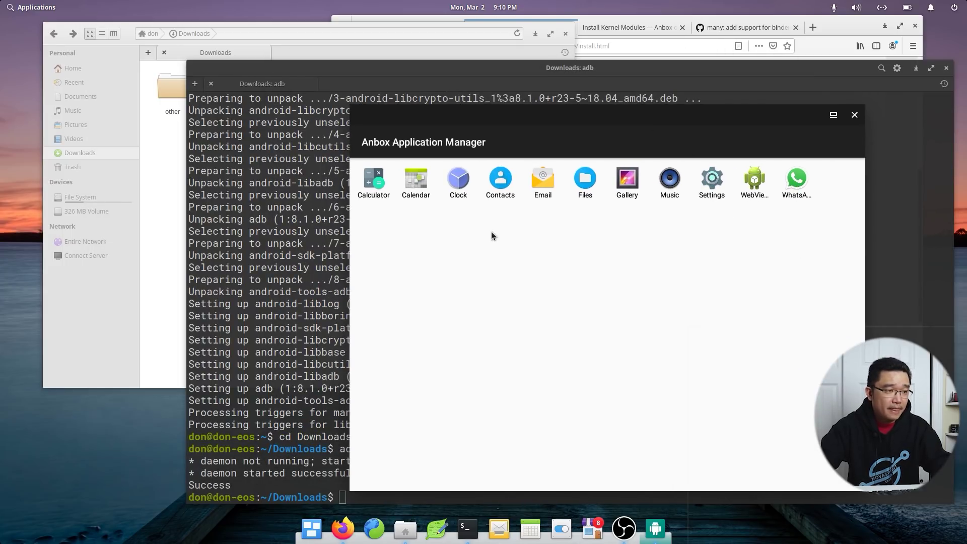
- Relaunch and close WhatsApp, then move the Anbox manager window up and left
click(797, 179)
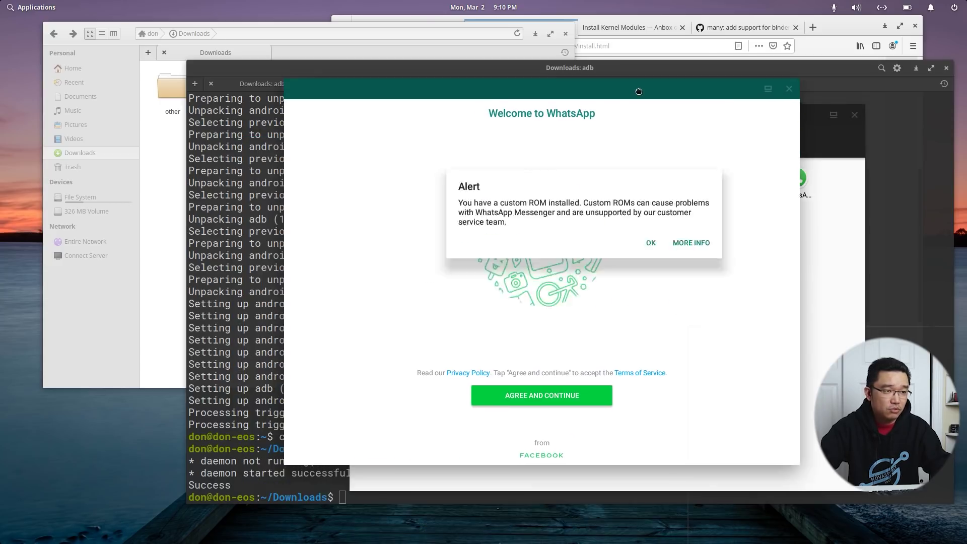
click(788, 93)
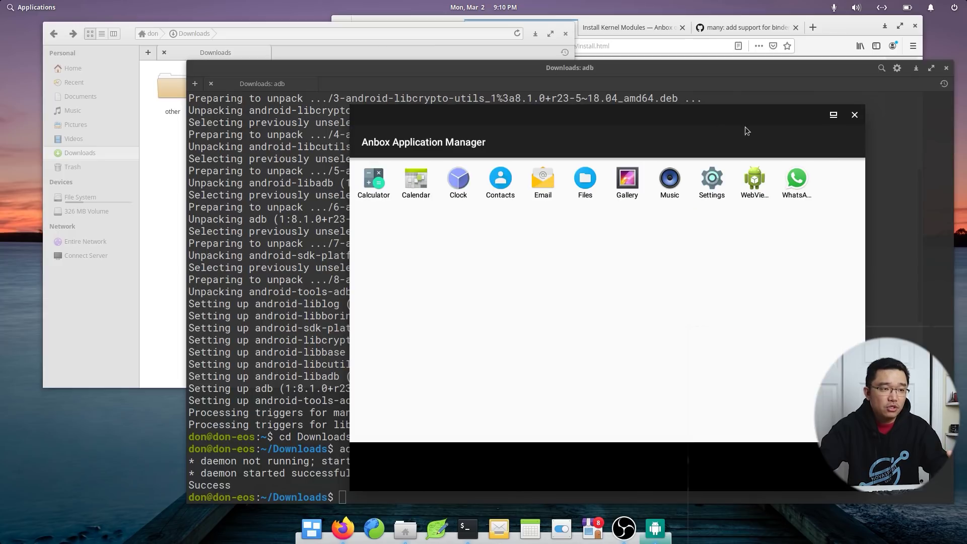
drag(747, 131, 807, 125)
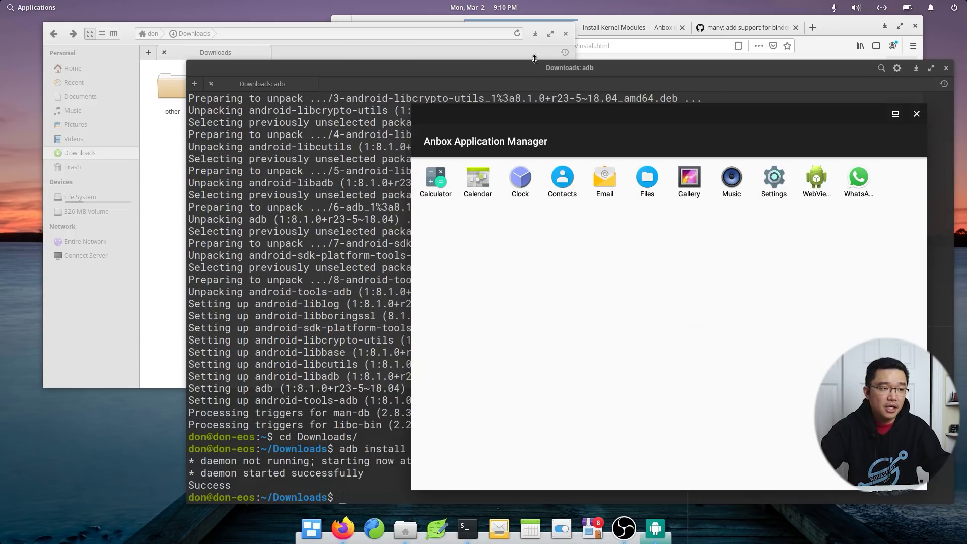
drag(817, 123, 730, 52)
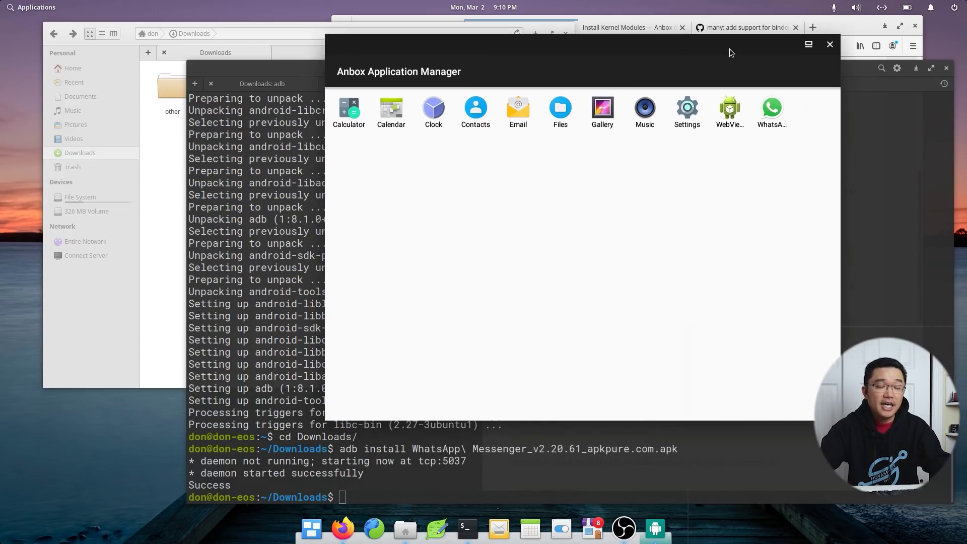
- Open and dismiss the desktop Applications menu, then launch the Android Gallery app
click(49, 7)
click(582, 202)
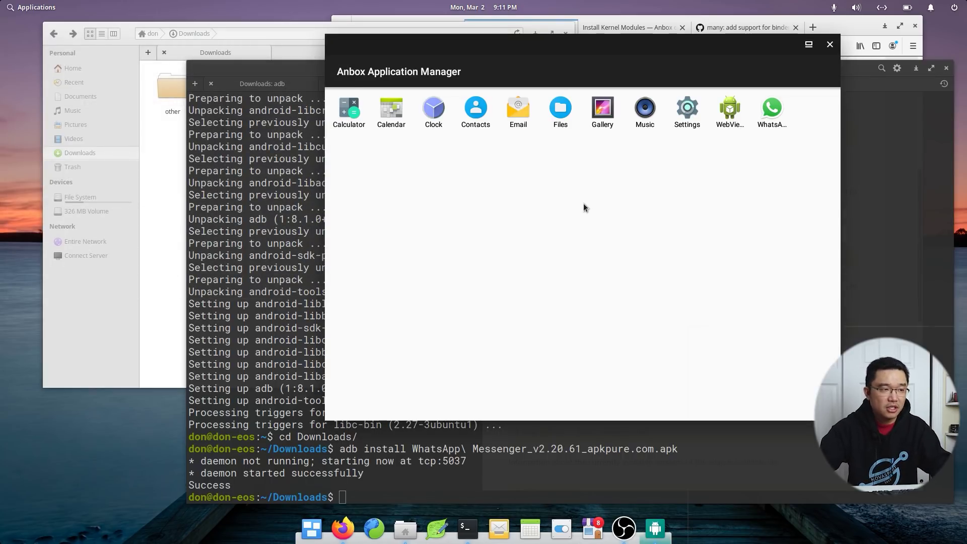
click(609, 107)
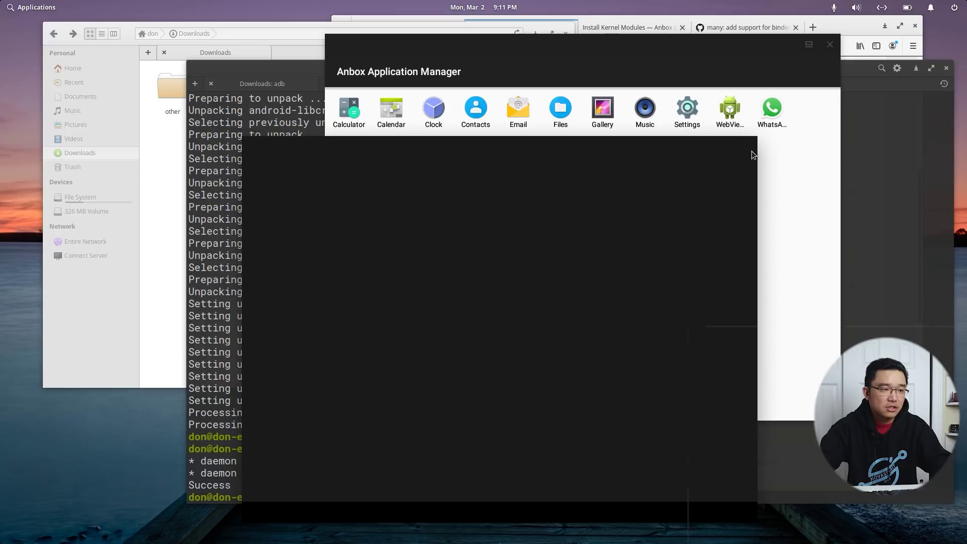